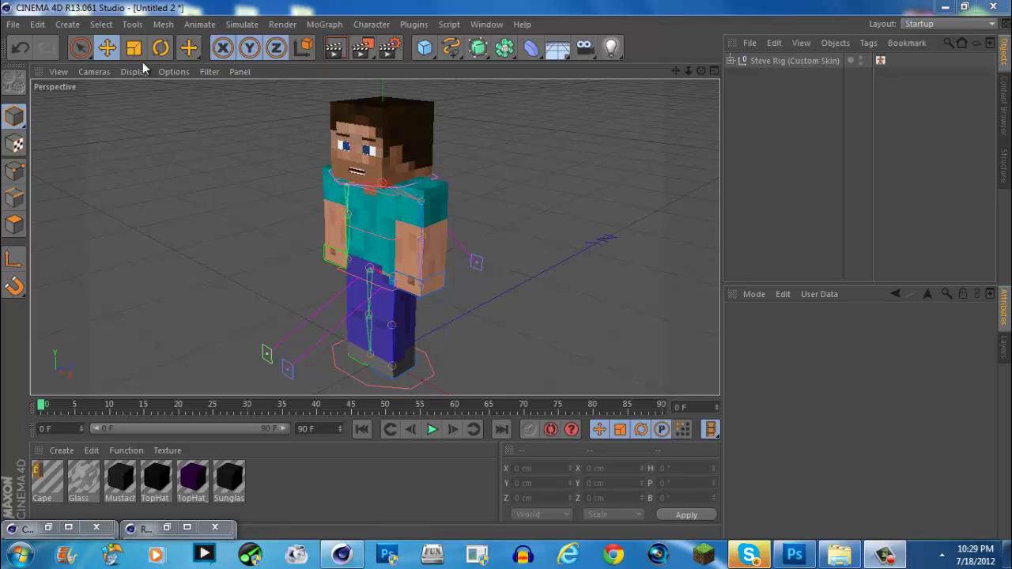
Step: Switch to Live Selection and frame Steve in a close, straight-on front view
left_click(80, 49)
scroll(474, 198, "up", 5)
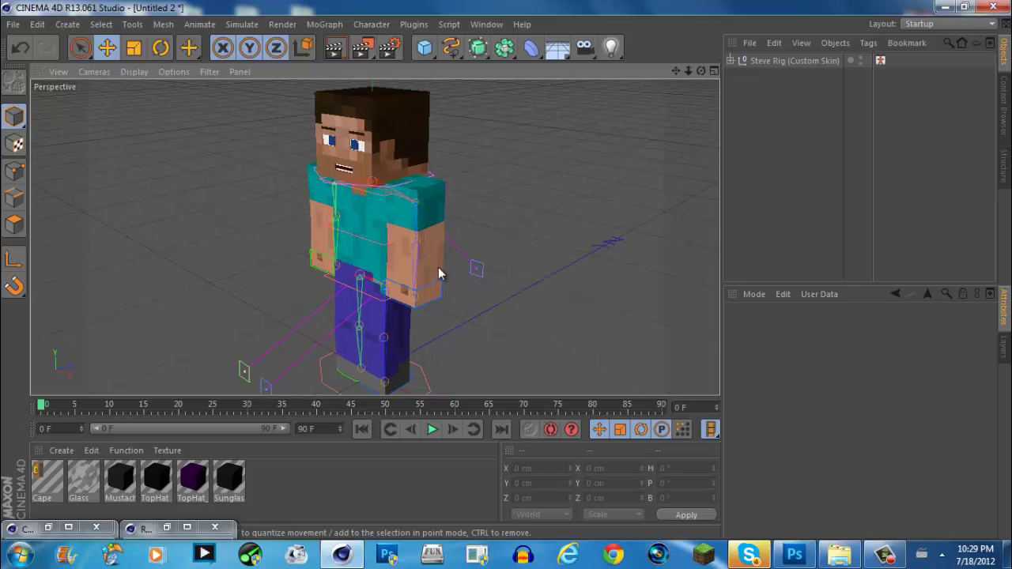
scroll(604, 103, "up", 2)
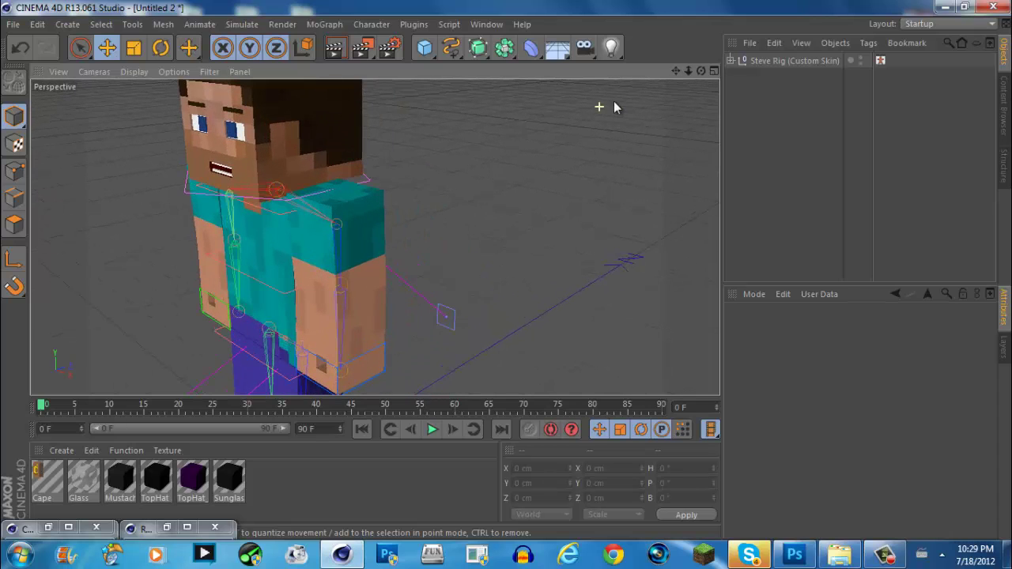
scroll(587, 142, "down", 1)
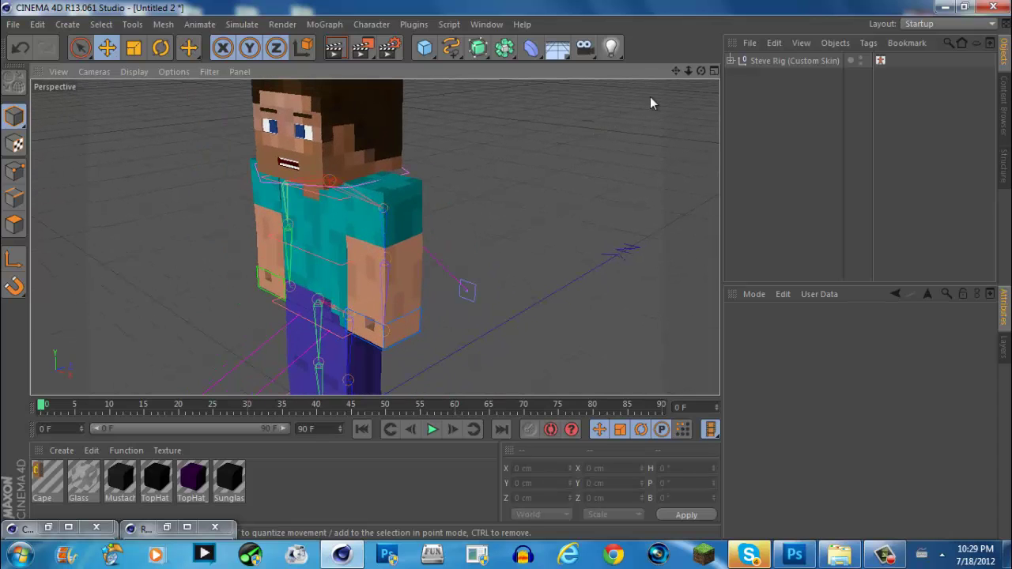
mouse_move(502, 270)
left_mouse_down("alt")
mouse_move(487, 263)
mouse_move(507, 271)
left_mouse_up("alt")
key("ctrl+shift+z")
key("ctrl+shift+z")
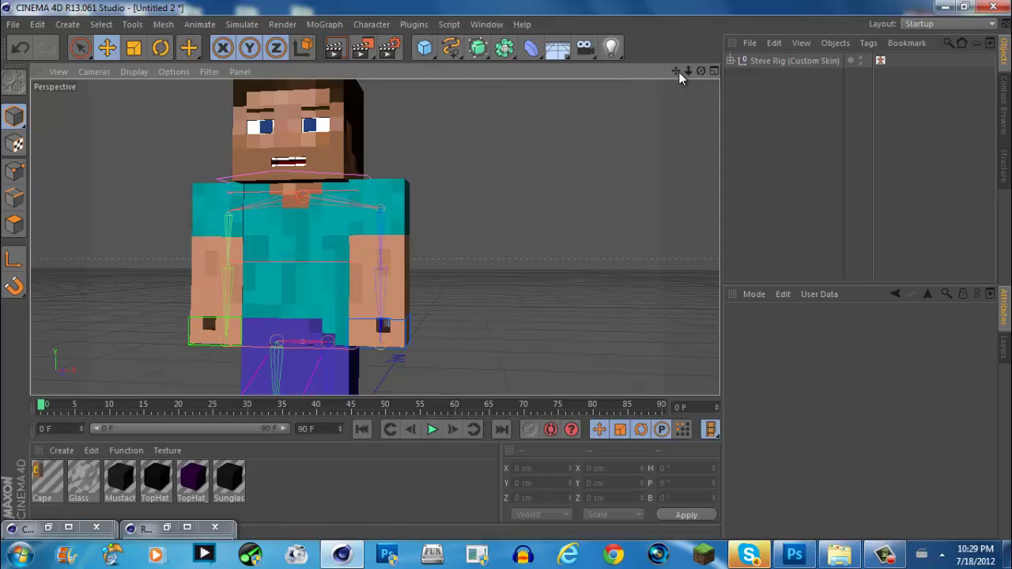
Step: Bend Steve's left arm forward at the elbow using the Left Arm controller
left_click_drag(678, 70, 507, 274)
left_click_drag(701, 70, 643, 118)
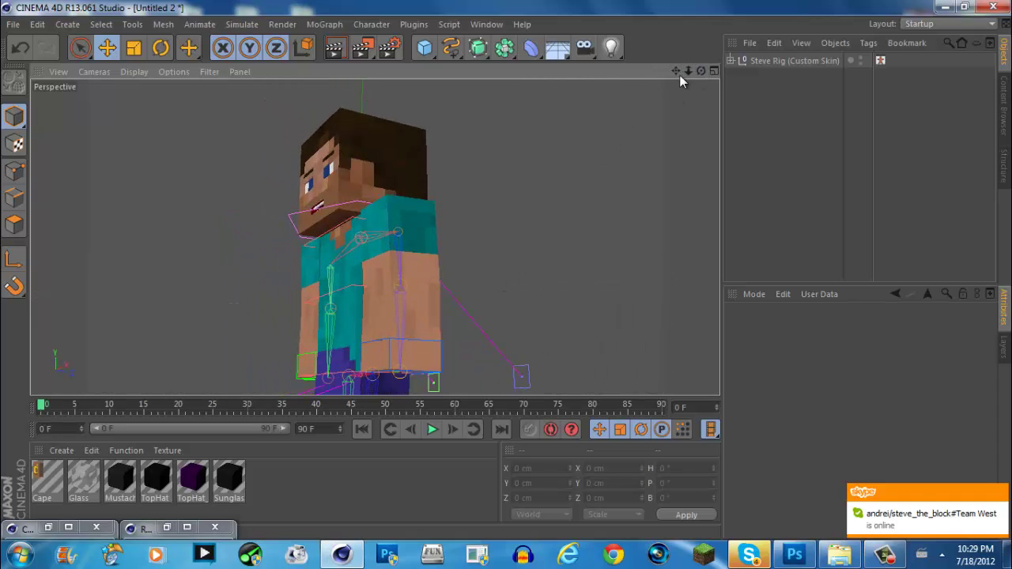
left_click_drag(677, 73, 385, 197)
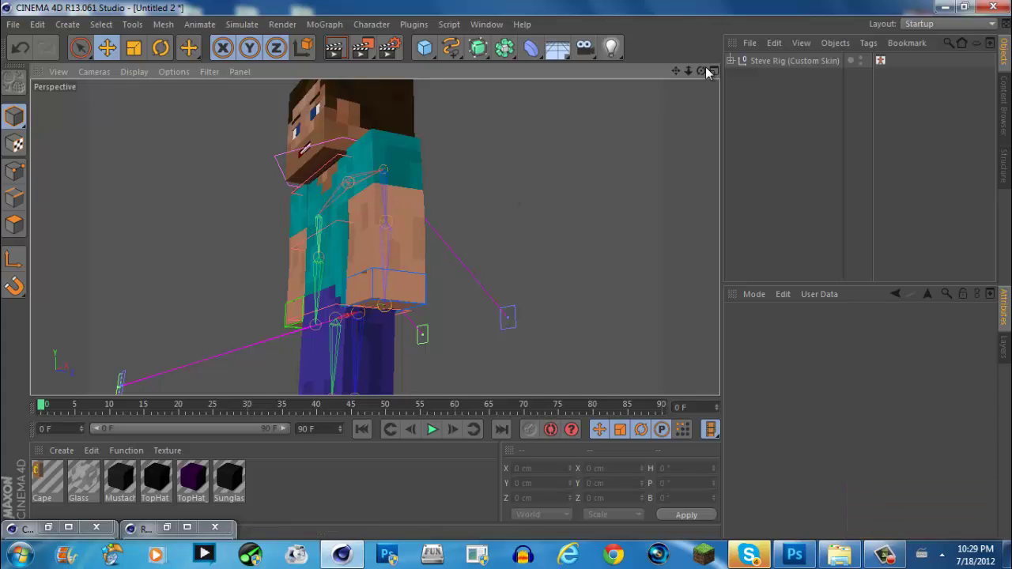
left_click_drag(702, 70, 477, 185)
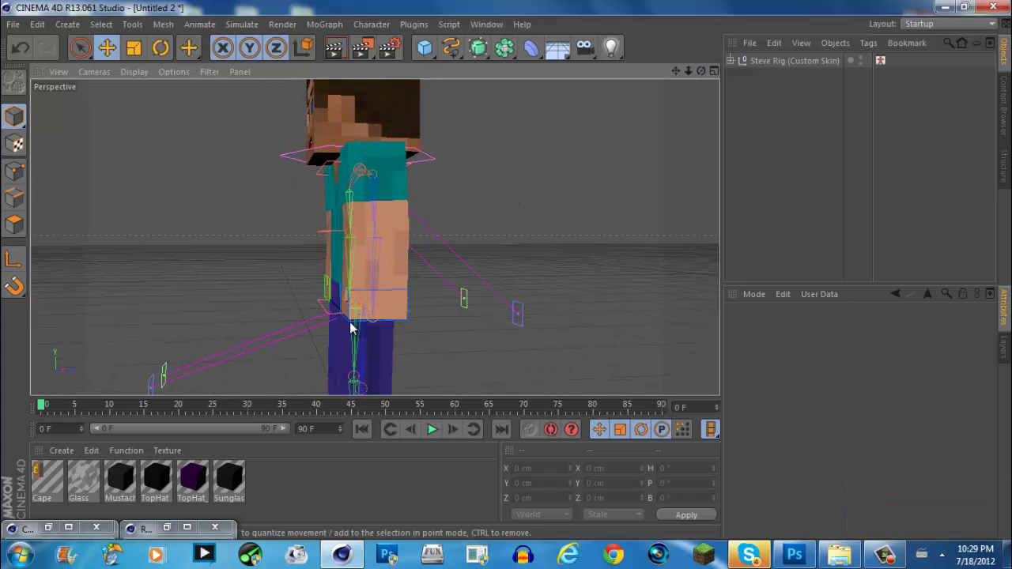
left_click_drag(352, 328, 294, 299)
left_click(644, 89)
left_click_drag(701, 72, 493, 217)
left_click_drag(462, 284, 528, 245)
left_click(403, 331)
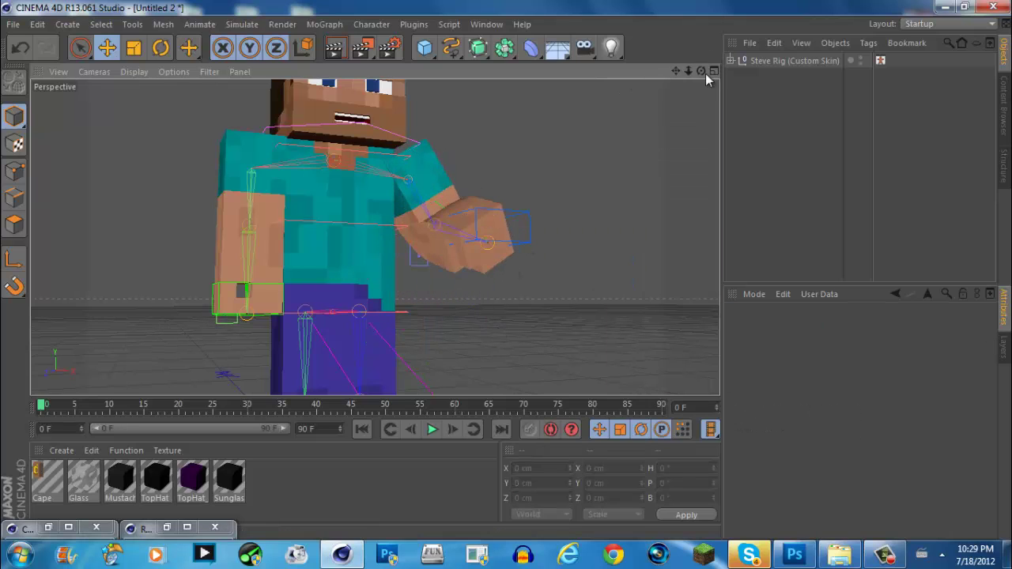
Step: Bend the right arm forward and inward with the Right Arm controller, then frame the legs
left_click_drag(701, 71, 475, 253)
left_click(392, 290)
left_click(656, 87)
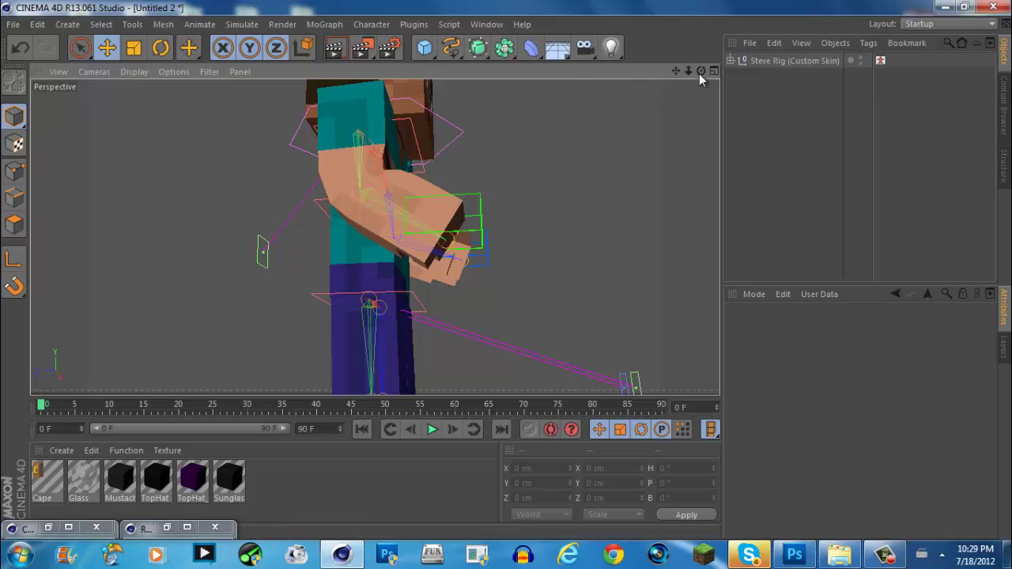
left_click_drag(699, 72, 498, 273)
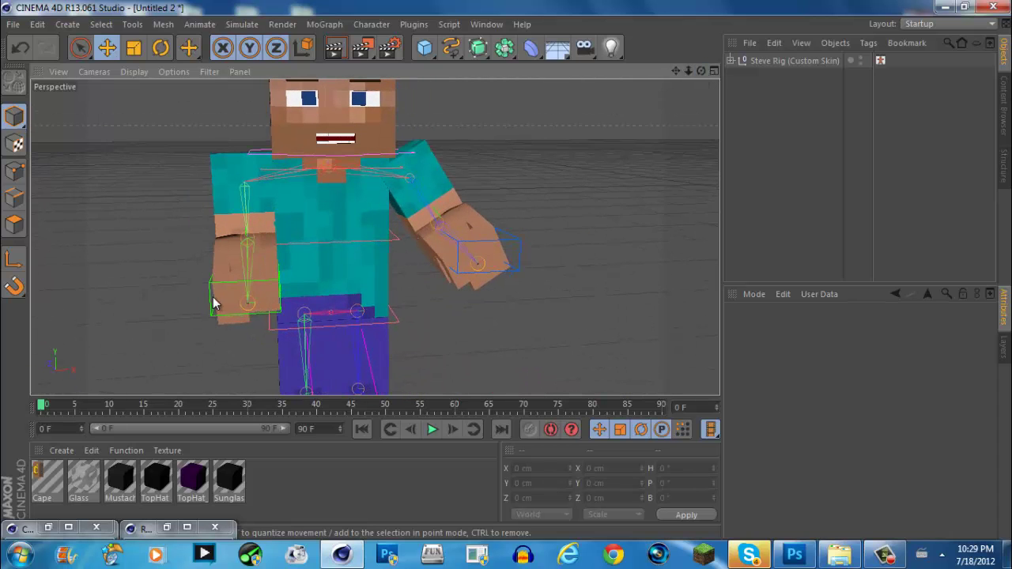
left_click_drag(210, 305, 171, 294)
left_click(653, 96)
left_click_drag(699, 71, 507, 276)
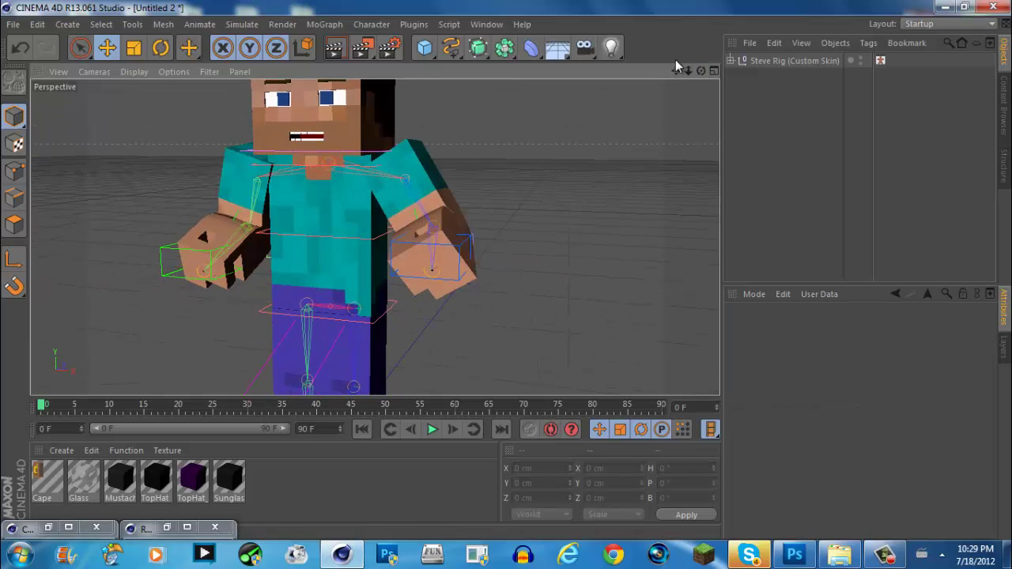
left_click_drag(677, 70, 509, 266)
middle_click_drag(337, 345, 339, 347)
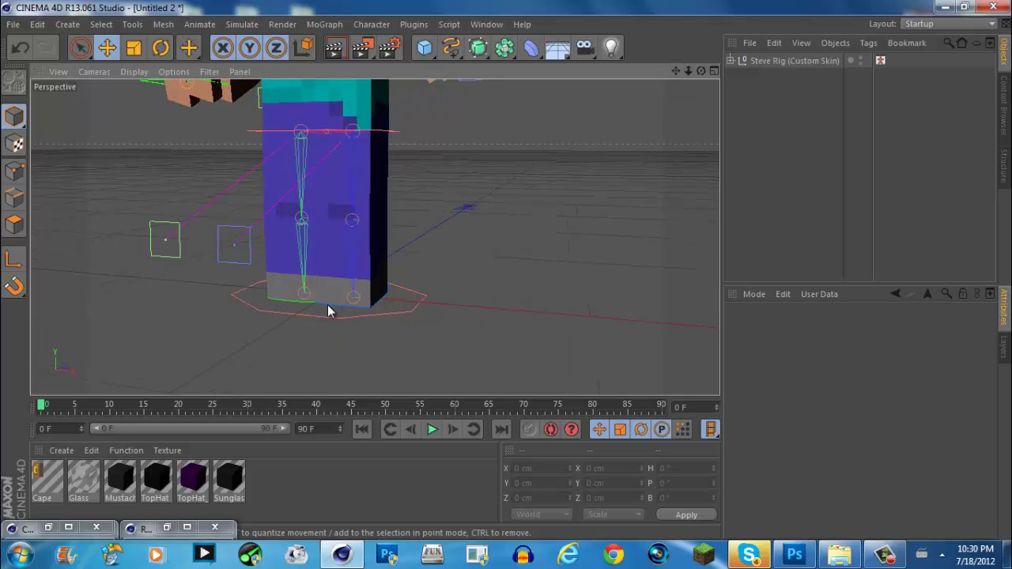
Step: Move the Left Foot and Right Foot controllers to bend the legs, then reframe Steve
left_click(329, 309)
left_click_drag(329, 309, 364, 289)
left_click_drag(296, 308, 282, 288)
left_click_drag(679, 73, 507, 270)
left_click(766, 60)
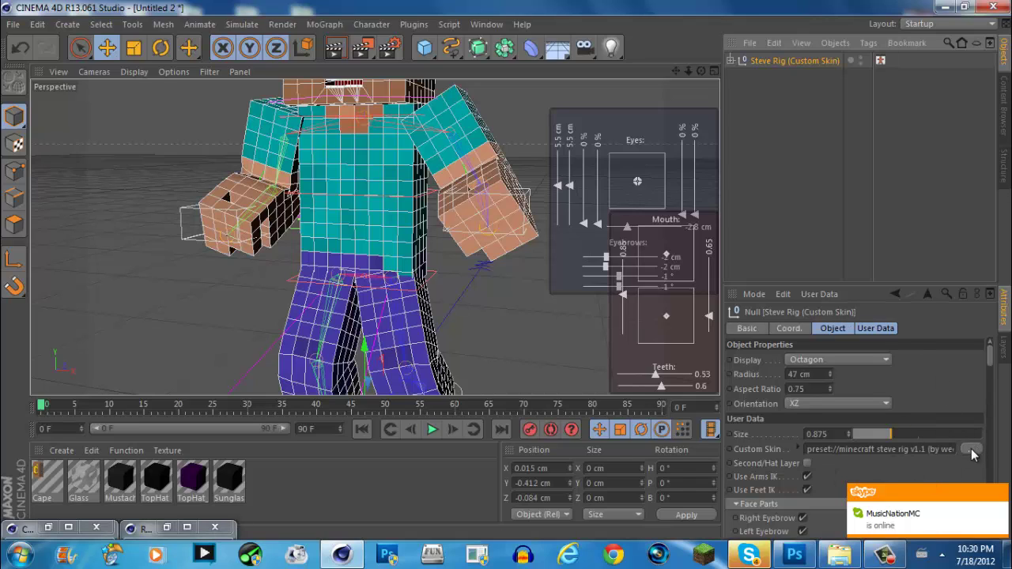
left_click_drag(677, 72, 677, 155)
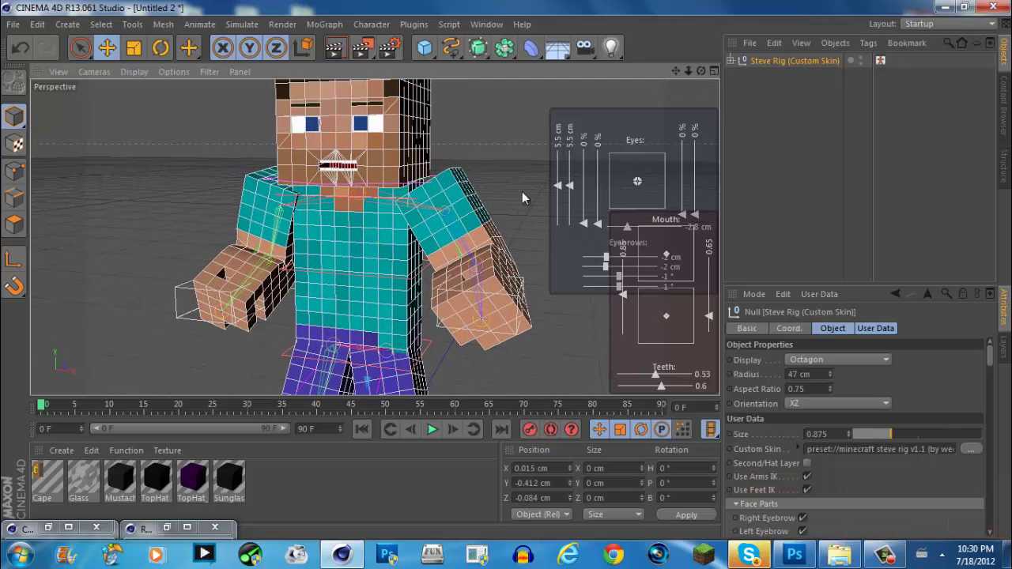
scroll(520, 192, "down", 2)
scroll(509, 275, "up", 2)
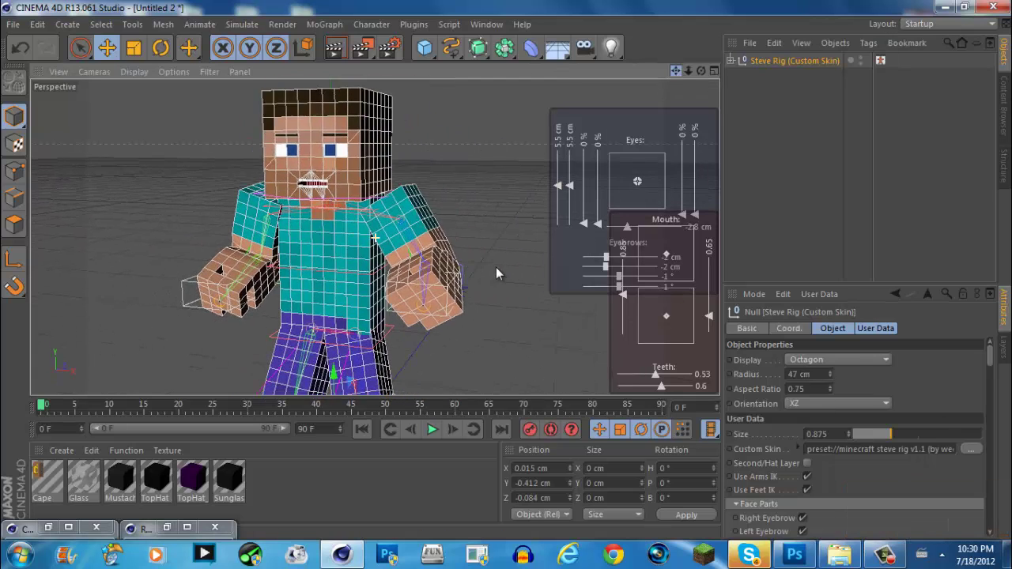
left_click(503, 179)
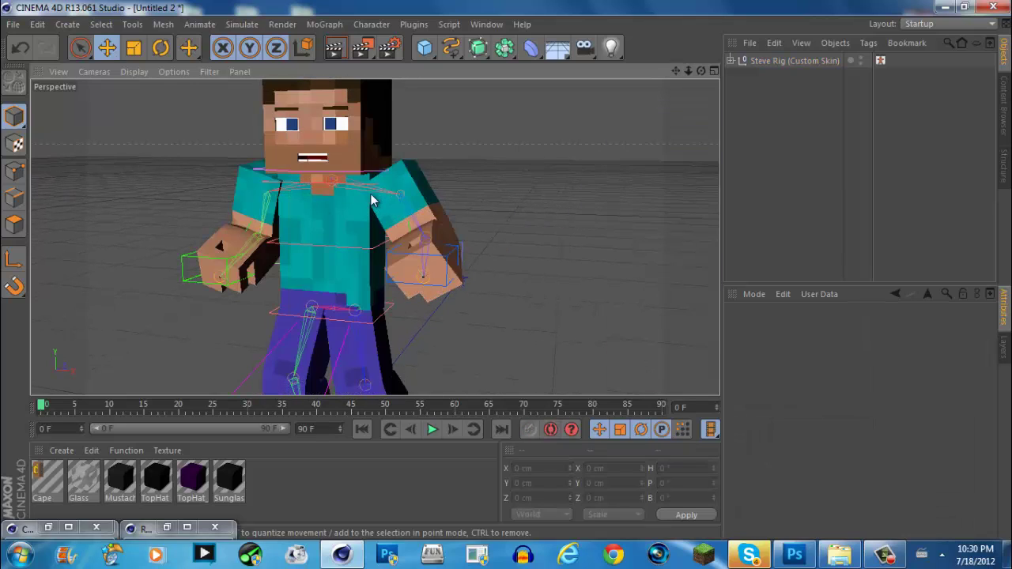
Step: Rotate the Back control to turn Steve's upper body about 15 degrees
key("r")
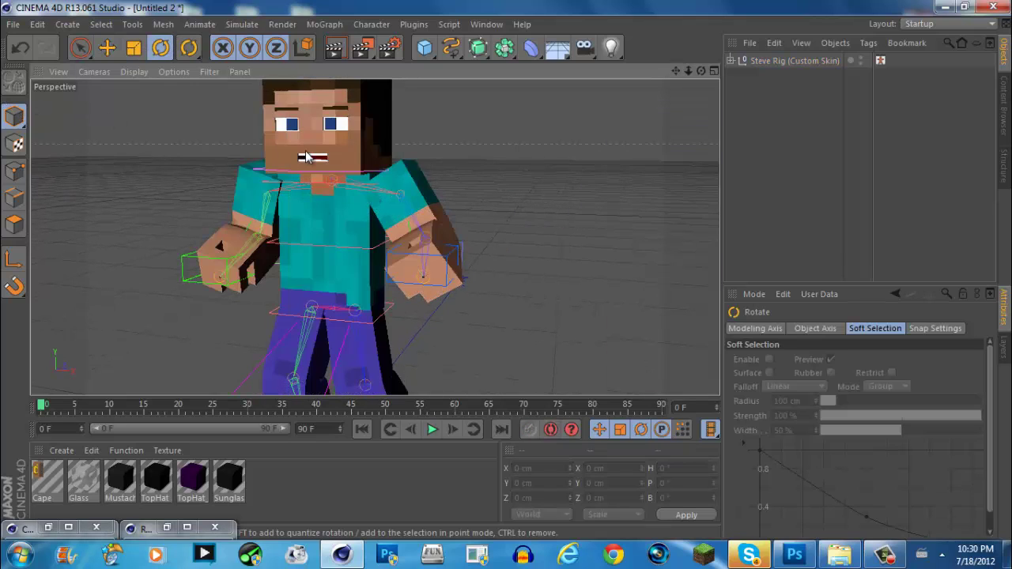
left_click(297, 174)
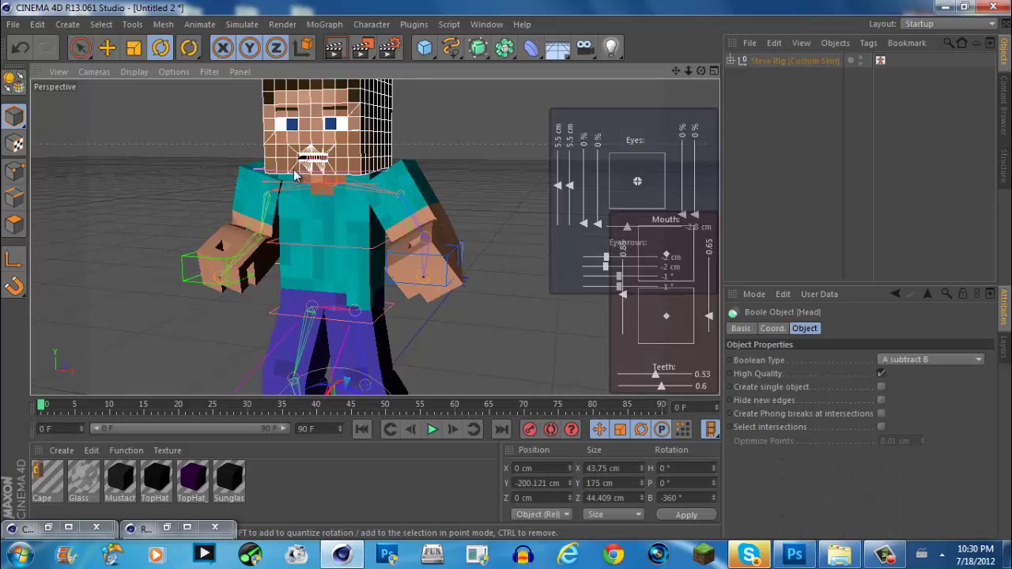
left_click(161, 163)
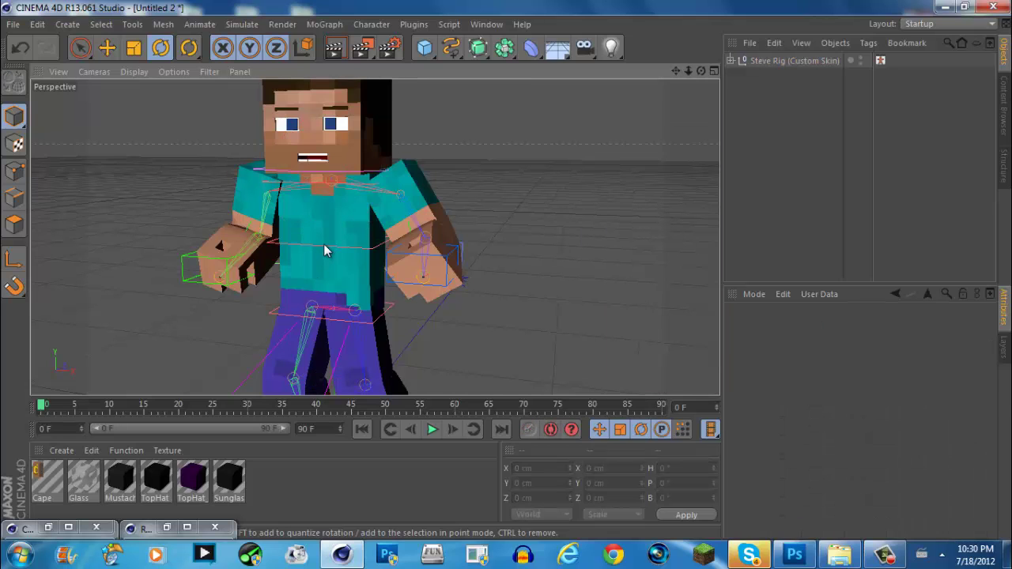
left_click(323, 245)
left_click(547, 144)
scroll(317, 242, "up", 4)
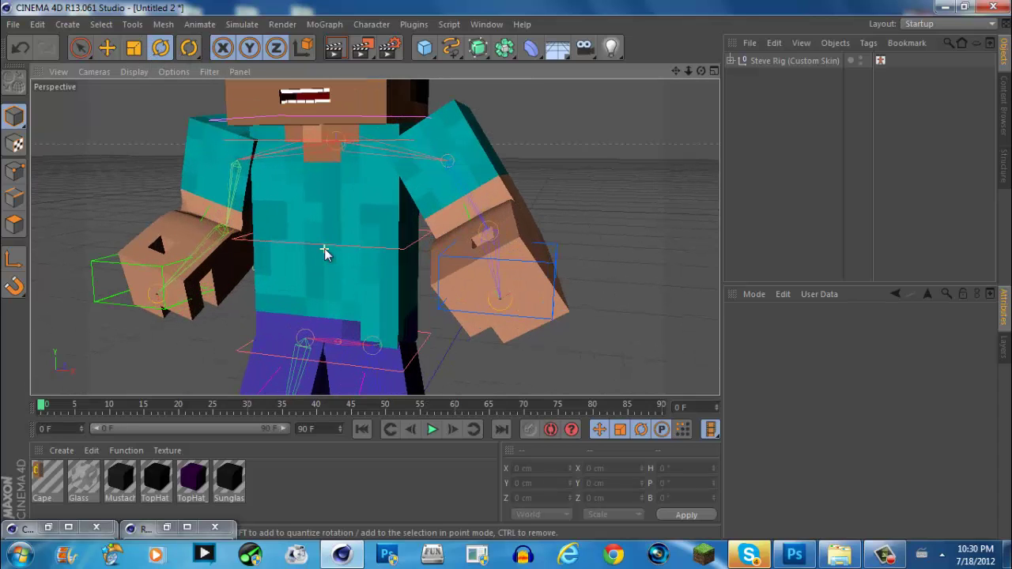
left_click(311, 243)
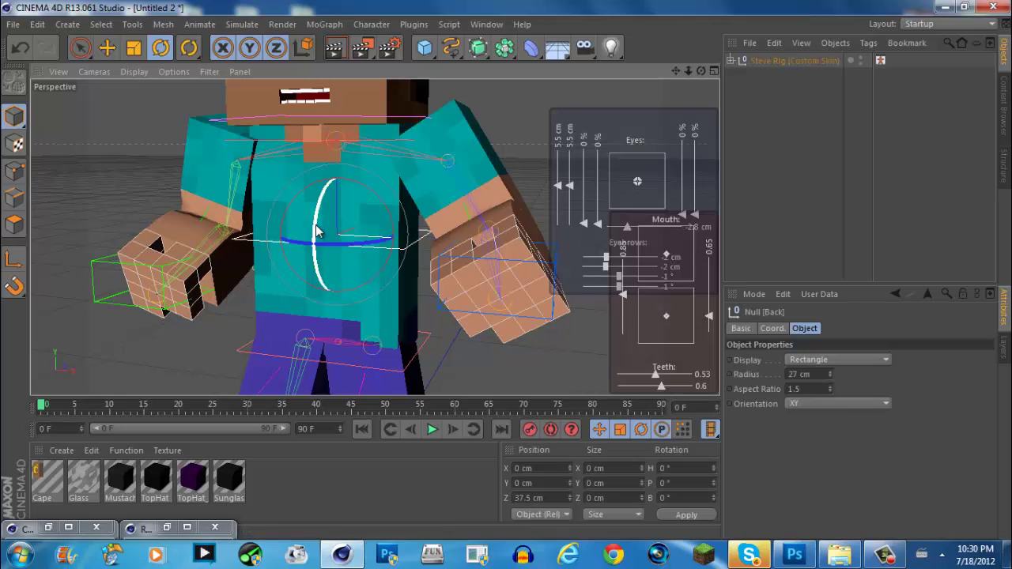
left_click_drag(318, 211, 313, 216)
left_click(536, 163)
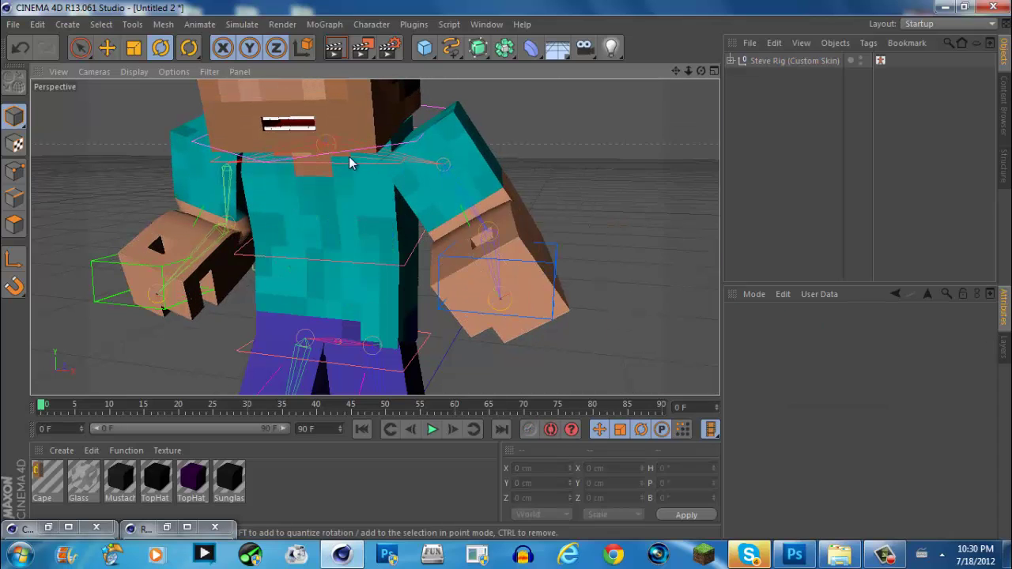
Step: Turn and tilt Steve's head sideways with the Neck control, viewing his face frontally
left_click_drag(499, 137, 670, 72, "alt")
left_click_drag(506, 280, 548, 102, "alt")
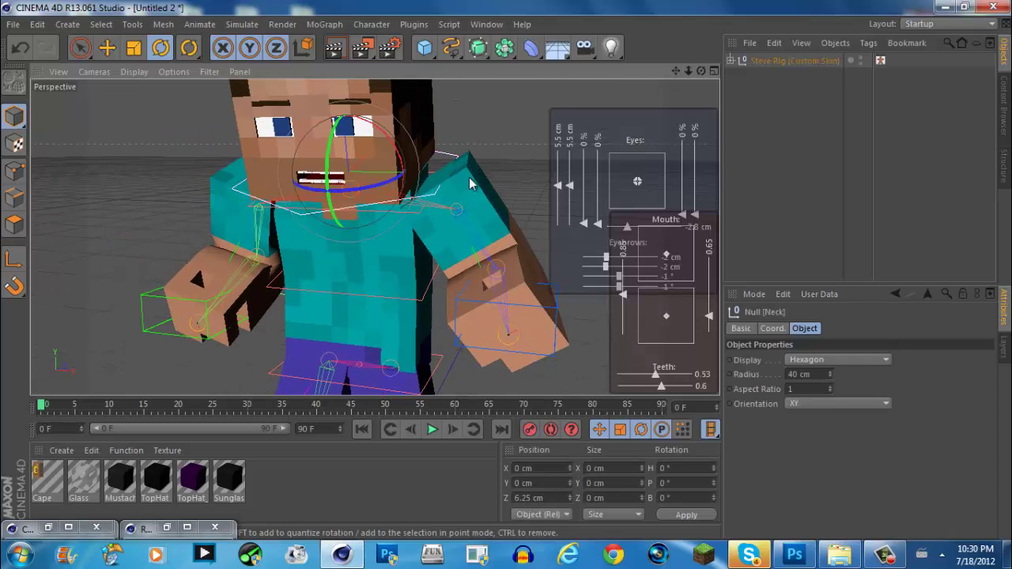
left_click(526, 160)
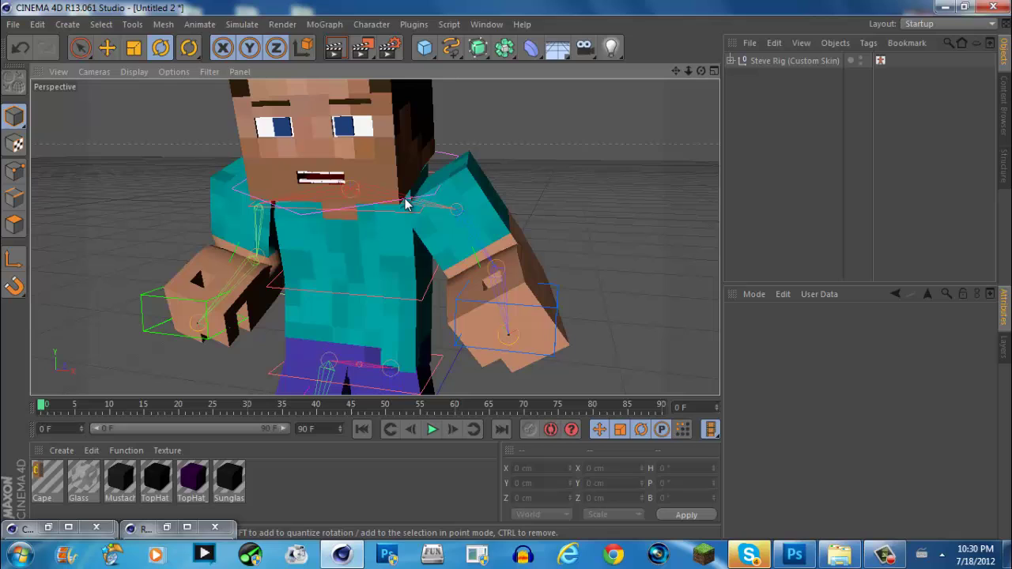
left_click(406, 204)
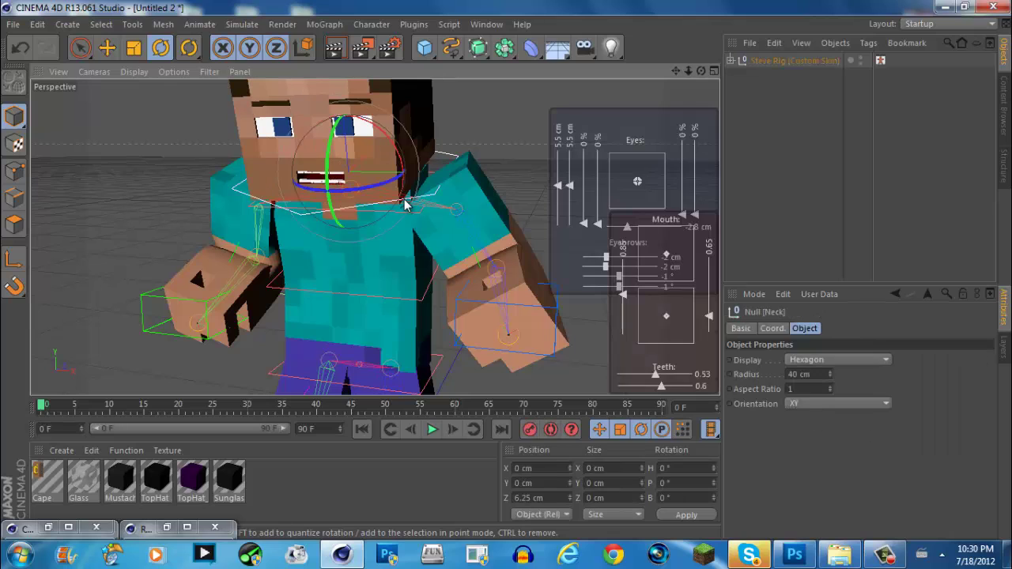
left_click_drag(333, 188, 307, 142)
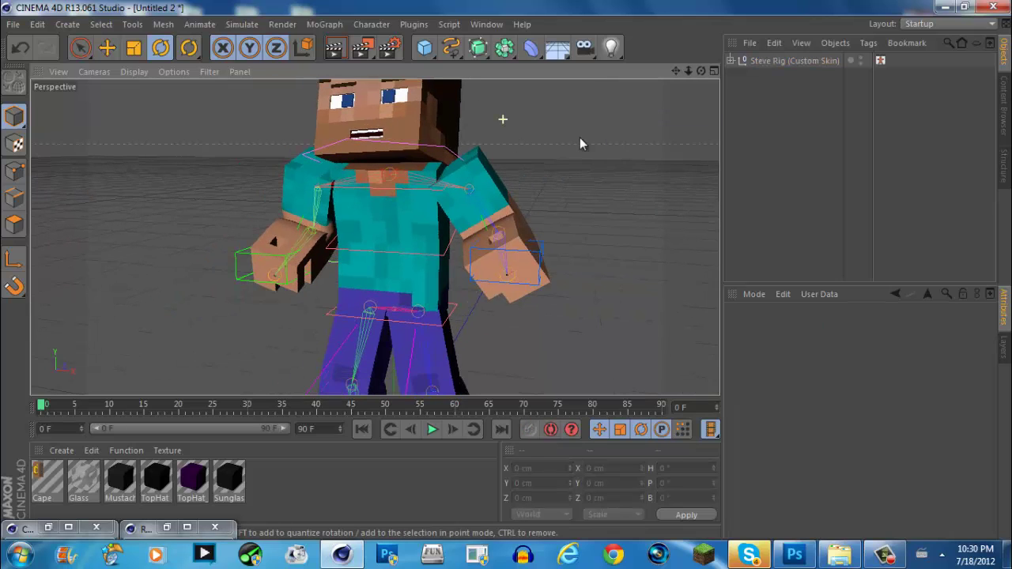
left_click_drag(579, 144, 504, 270, "alt")
left_click_drag(607, 109, 667, 95, "alt")
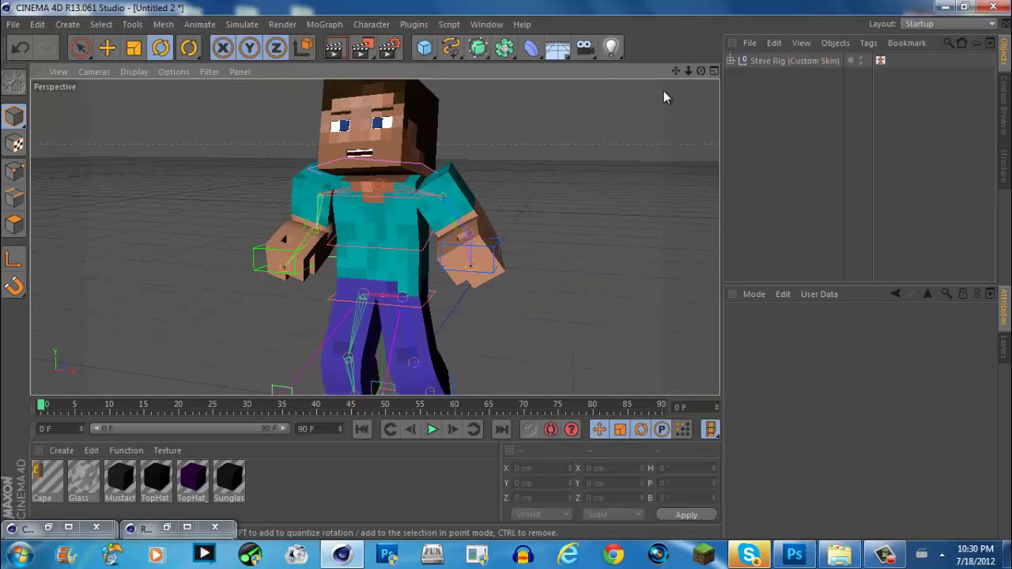
Step: Slant Steve's eyebrows to -7° and lower them by -2 cm in the facial HUD
left_click(804, 63)
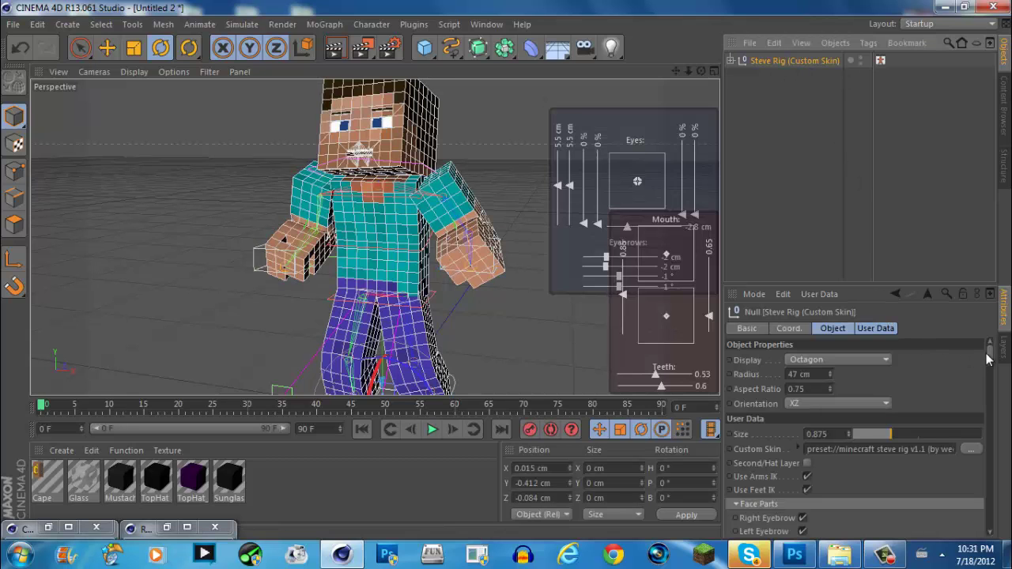
scroll(987, 356, "down", 3)
scroll(987, 356, "up", 3)
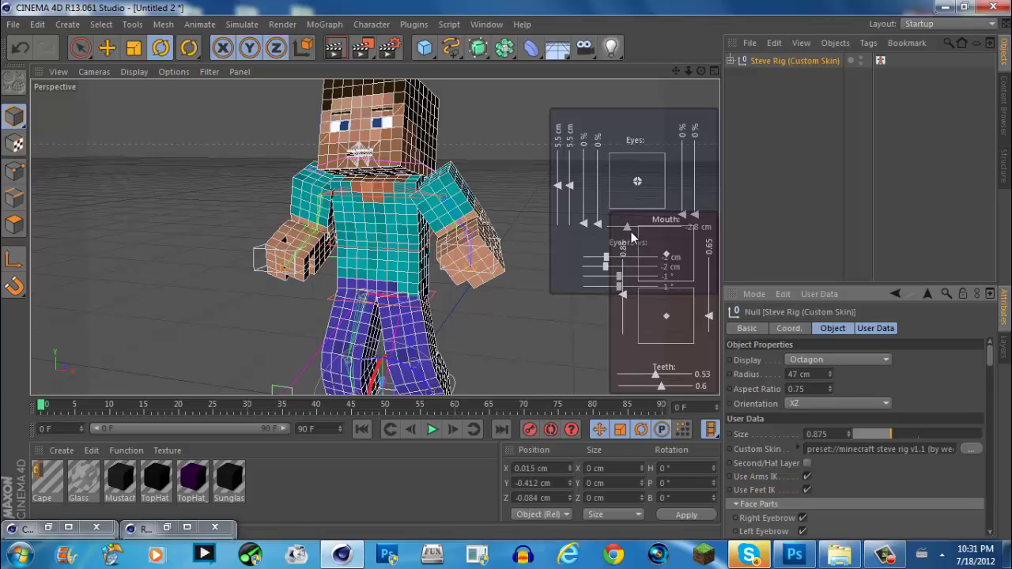
left_click_drag(618, 279, 614, 294)
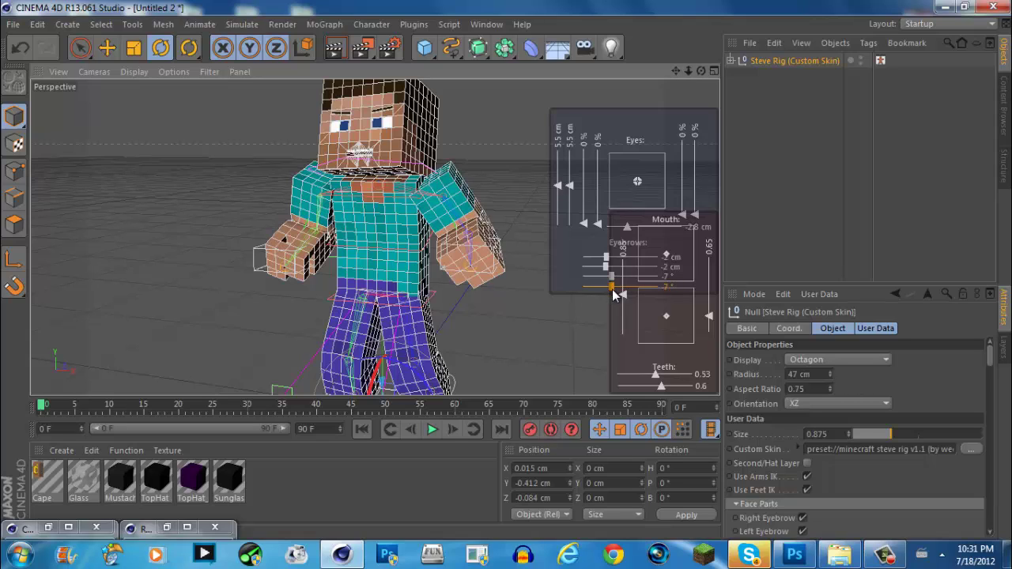
left_click(507, 332)
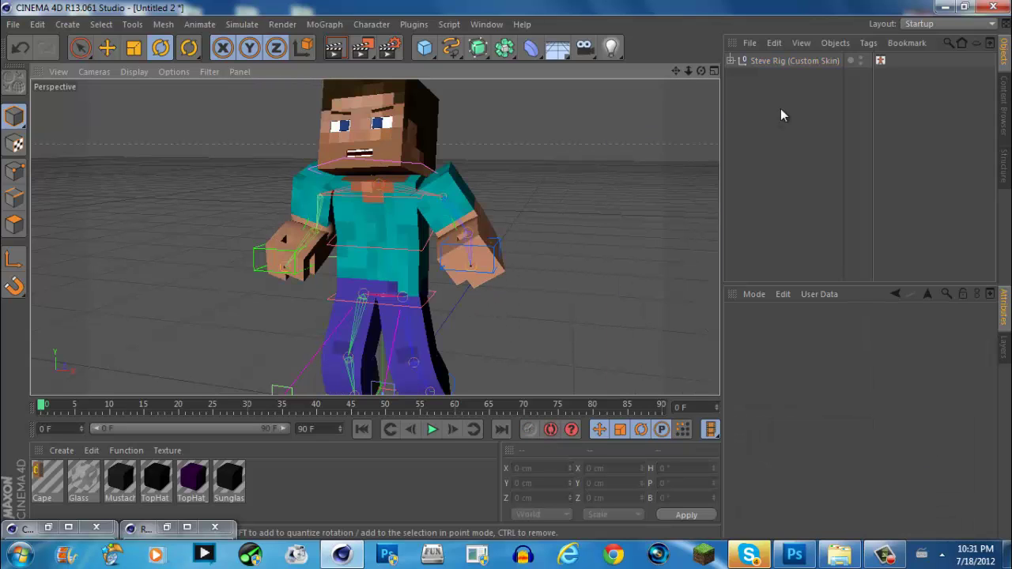
left_click(797, 62)
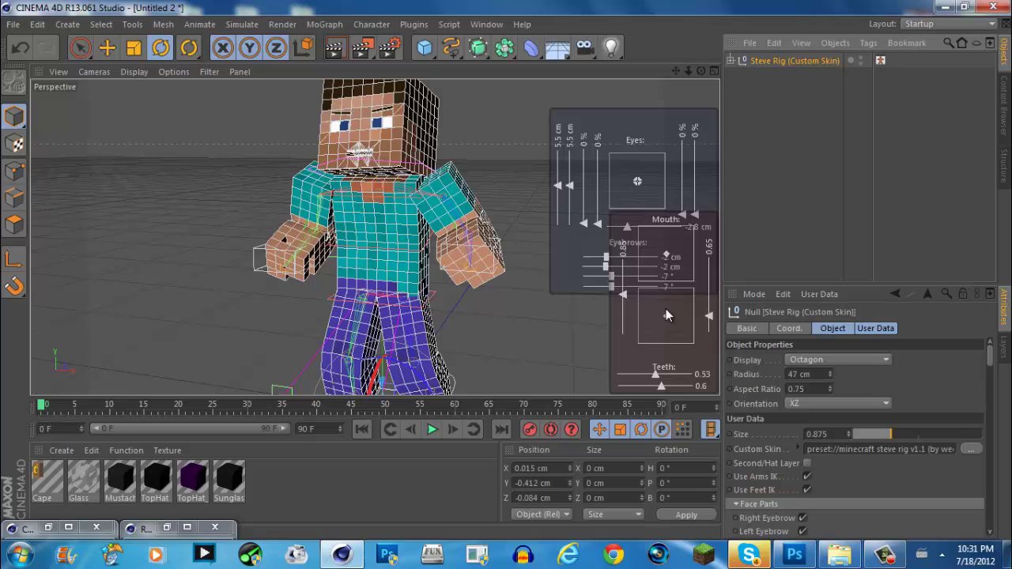
mouse_move(670, 252)
left_mouse_down()
mouse_move(668, 272)
mouse_move(671, 264)
left_mouse_up()
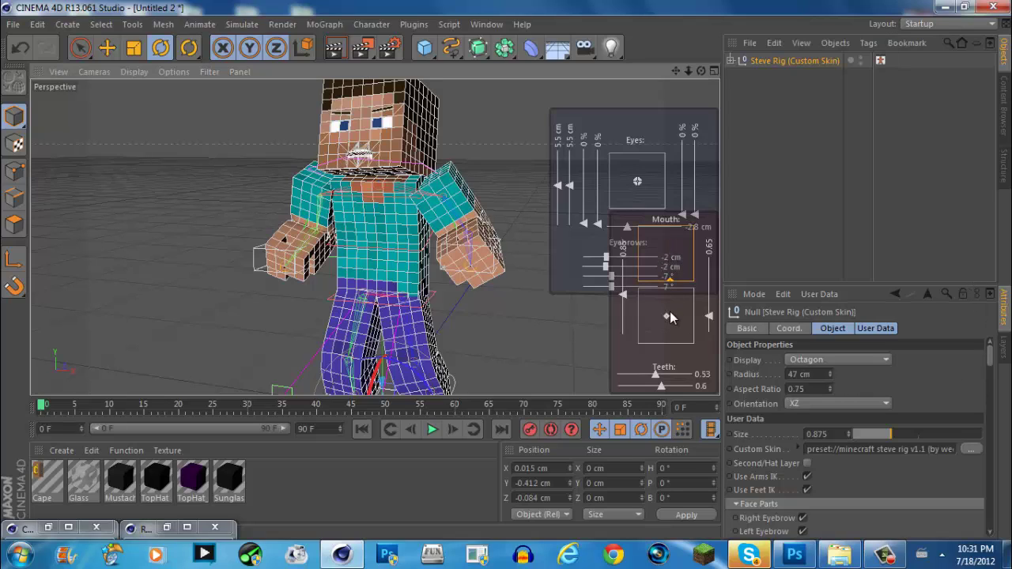
Step: Open Steve's mouth wider to about 1.01 for a shouting expression
left_click_drag(669, 317, 670, 273)
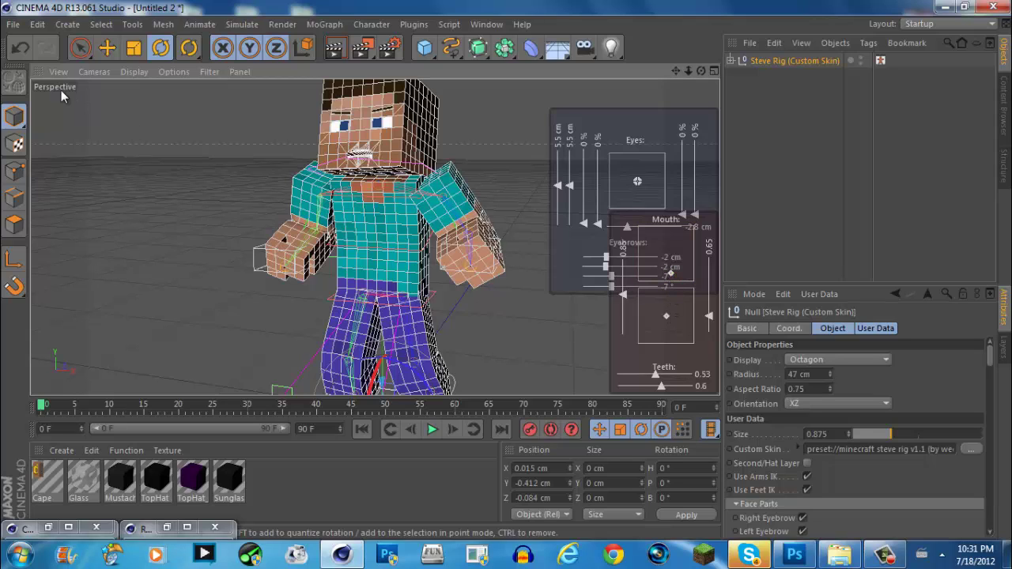
left_click(20, 49)
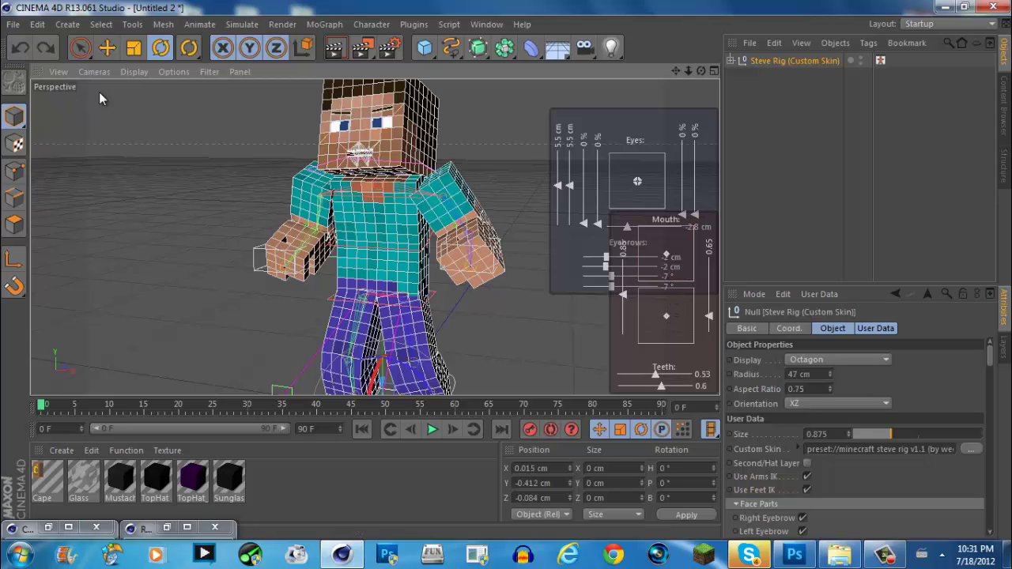
left_click(544, 360)
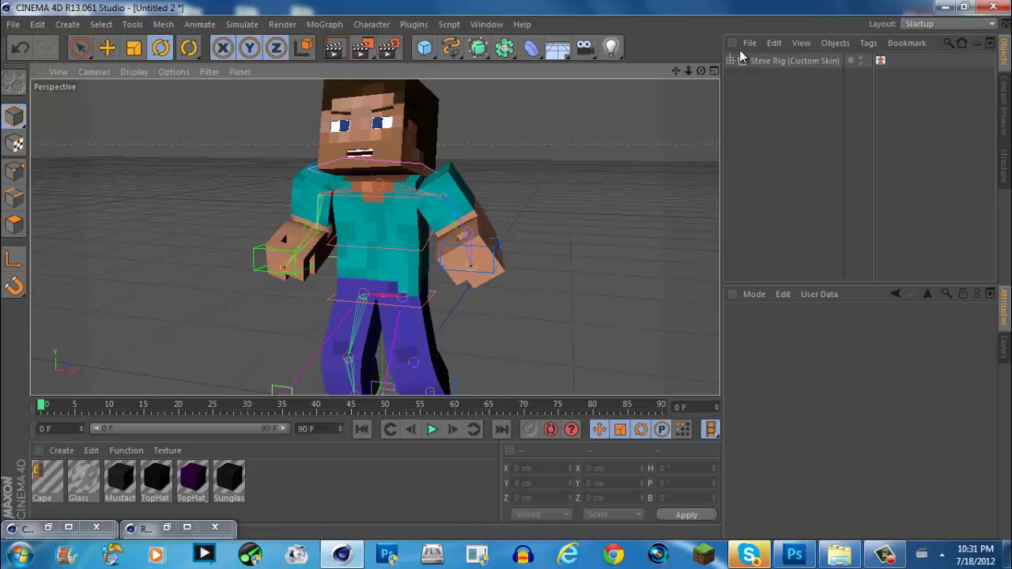
left_click(766, 62)
left_click_drag(989, 360, 977, 435)
left_click_drag(905, 487, 917, 493)
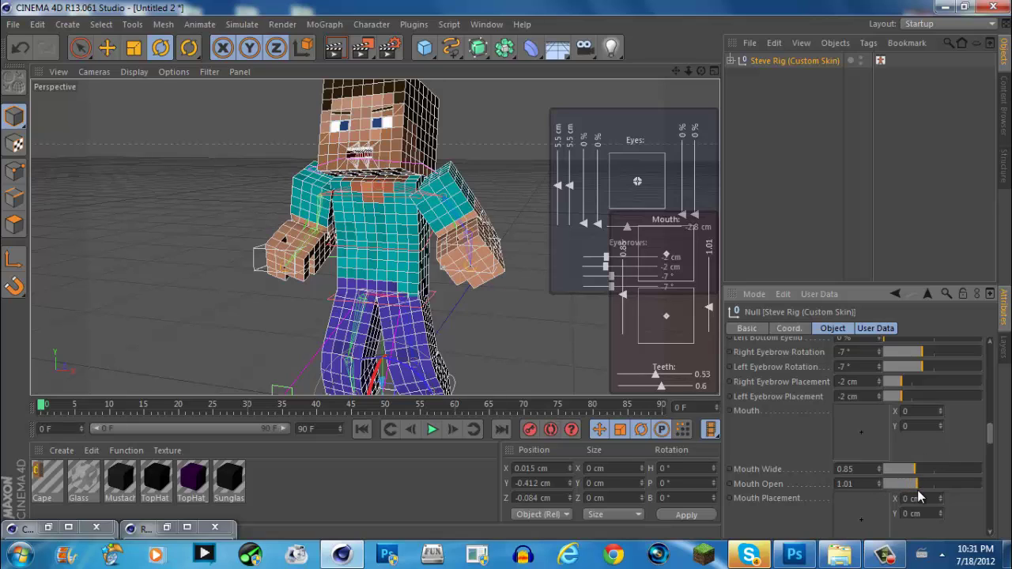
left_click(559, 367)
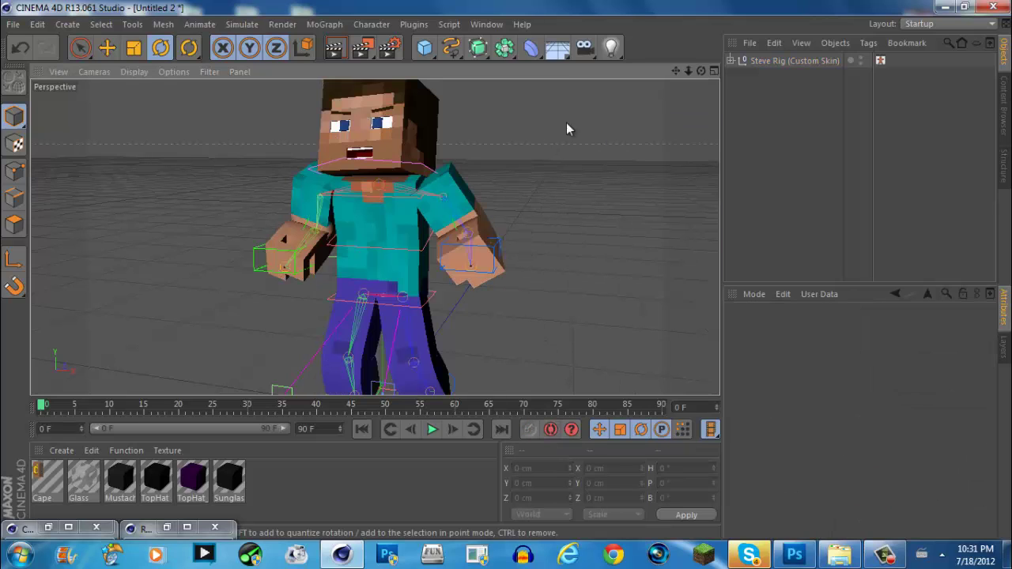
left_click_drag(674, 73, 530, 163)
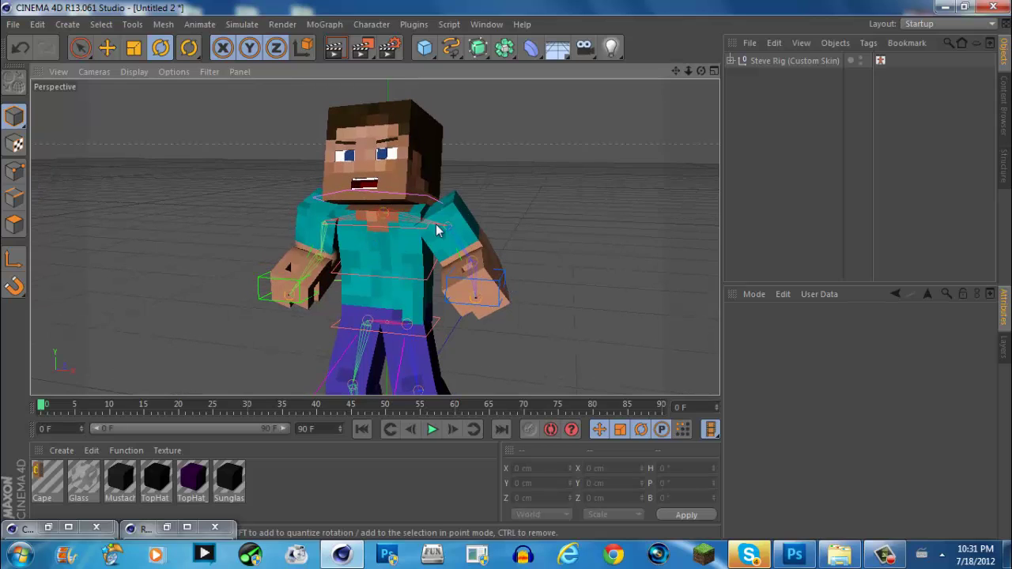
Step: Frame Steve full-body from a higher angle and enable the Sunglasses accessory
left_click_drag(439, 230, 554, 158)
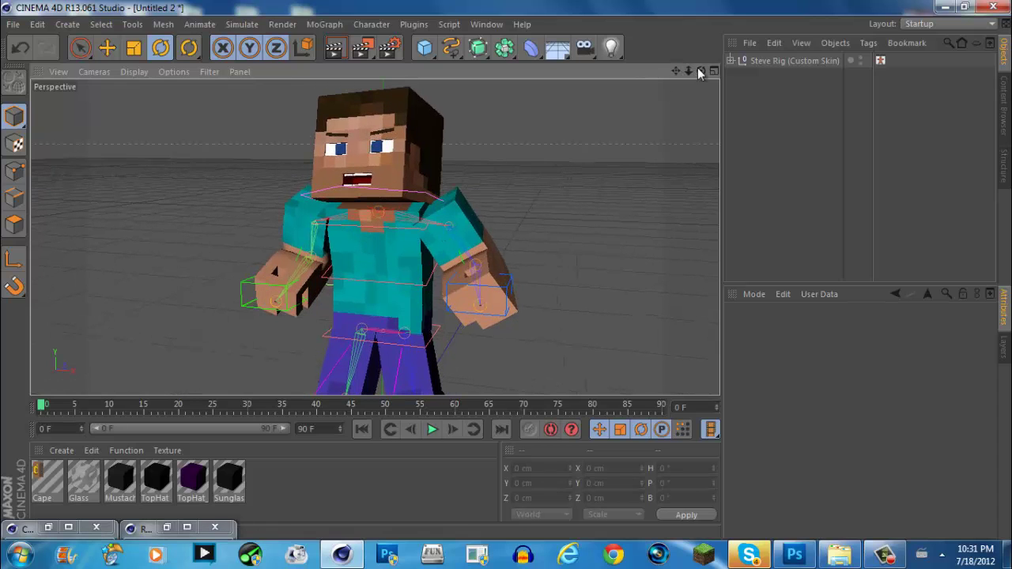
left_click_drag(700, 72, 508, 277)
left_click_drag(676, 72, 507, 268)
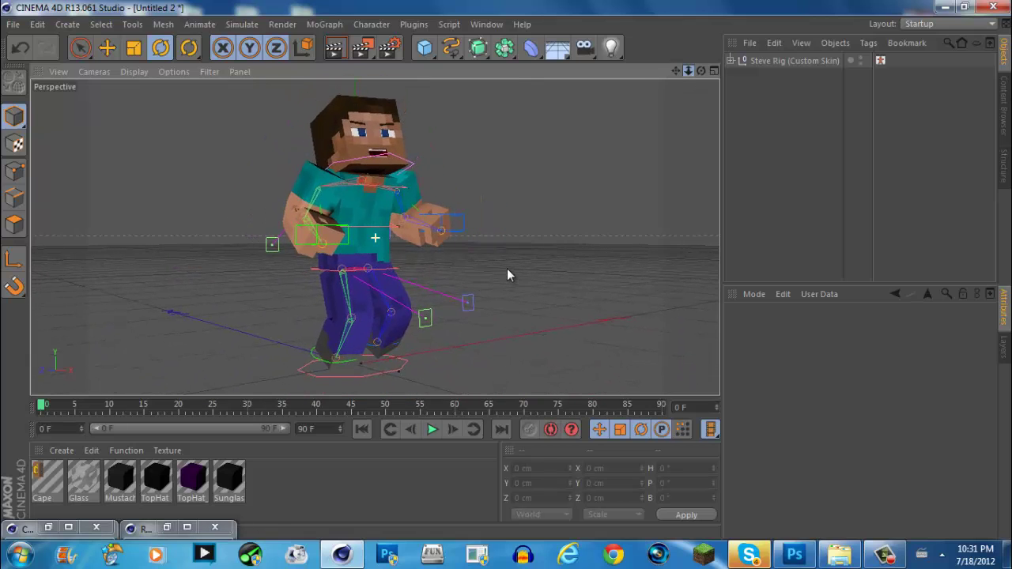
left_click(766, 62)
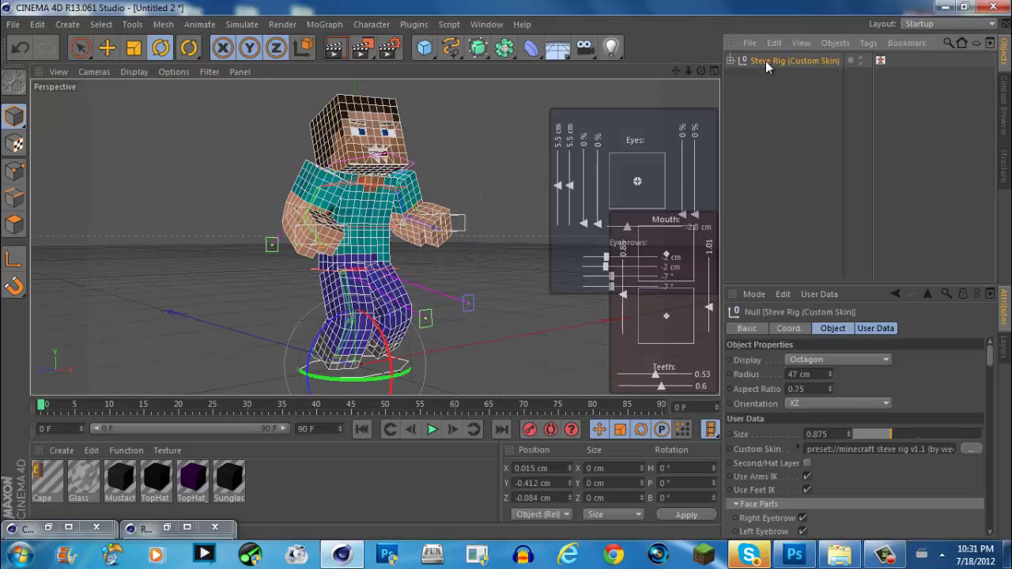
left_click_drag(989, 356, 953, 486)
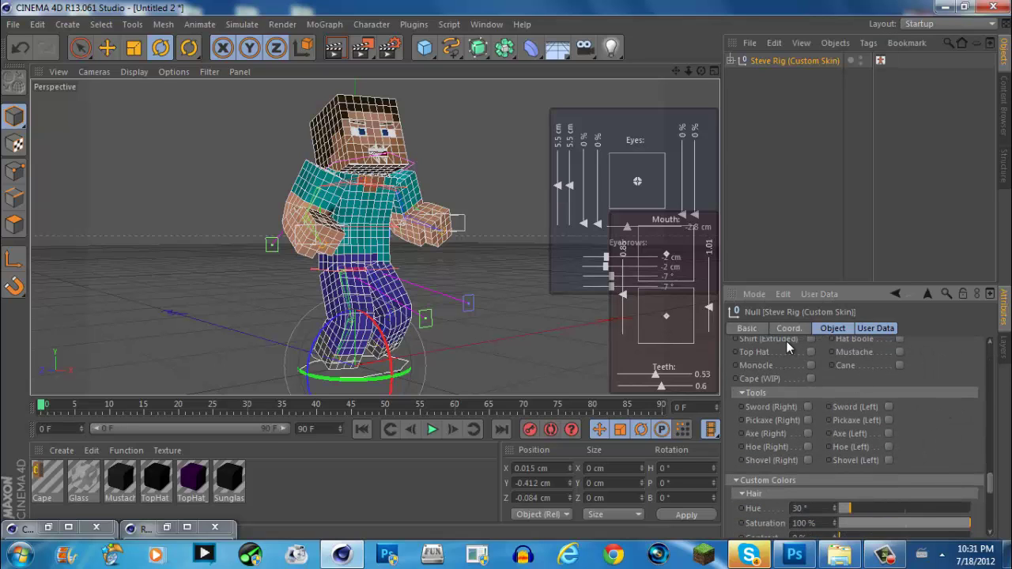
scroll(787, 378, "up", 2)
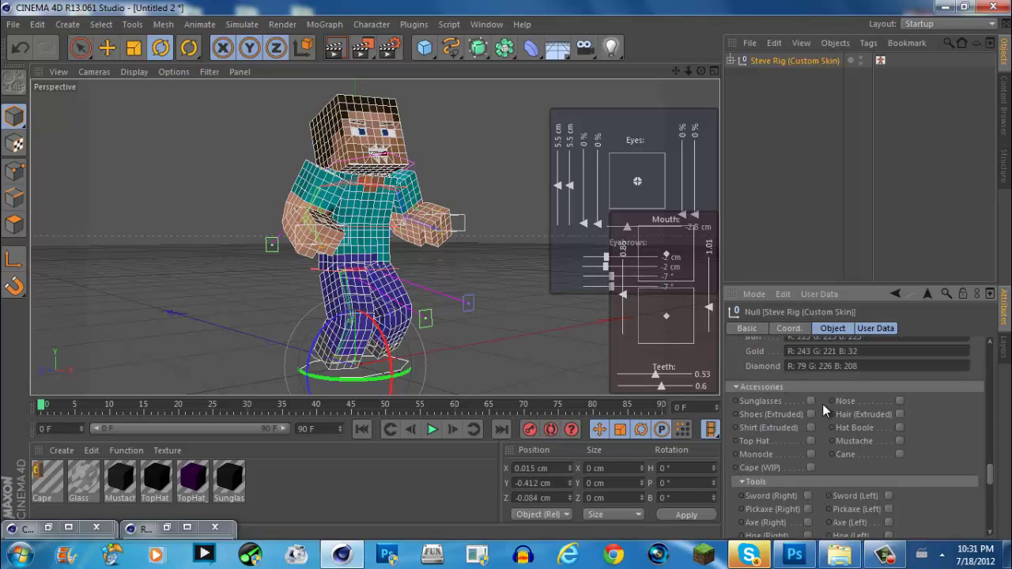
left_click(811, 401)
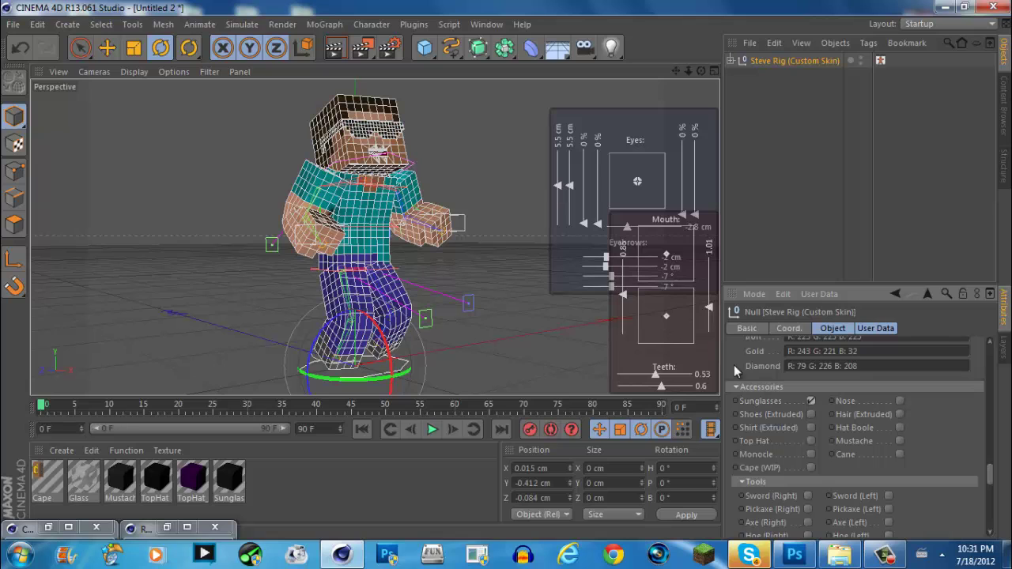
left_click(566, 314)
left_click(795, 61)
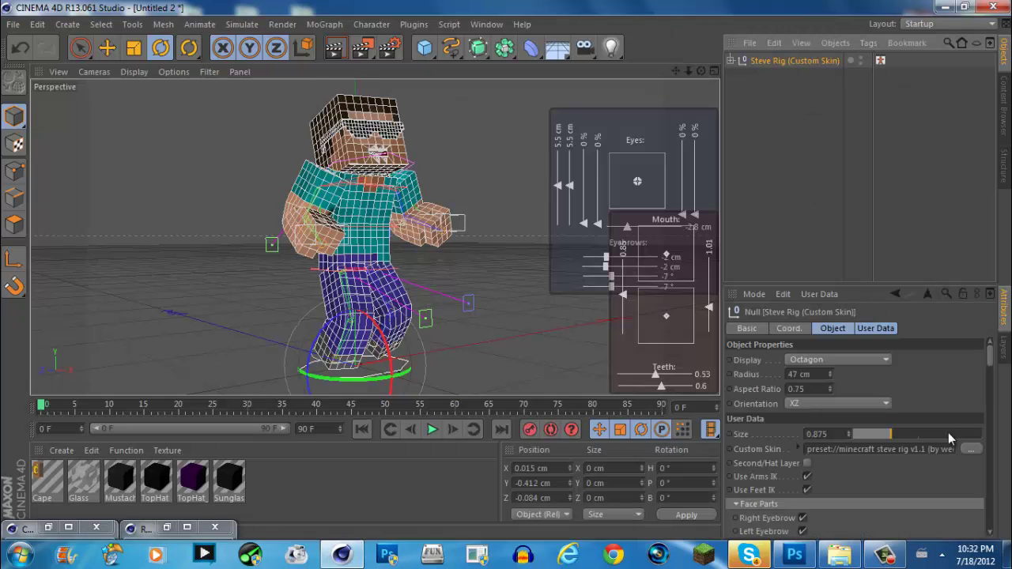
left_click_drag(990, 353, 989, 478)
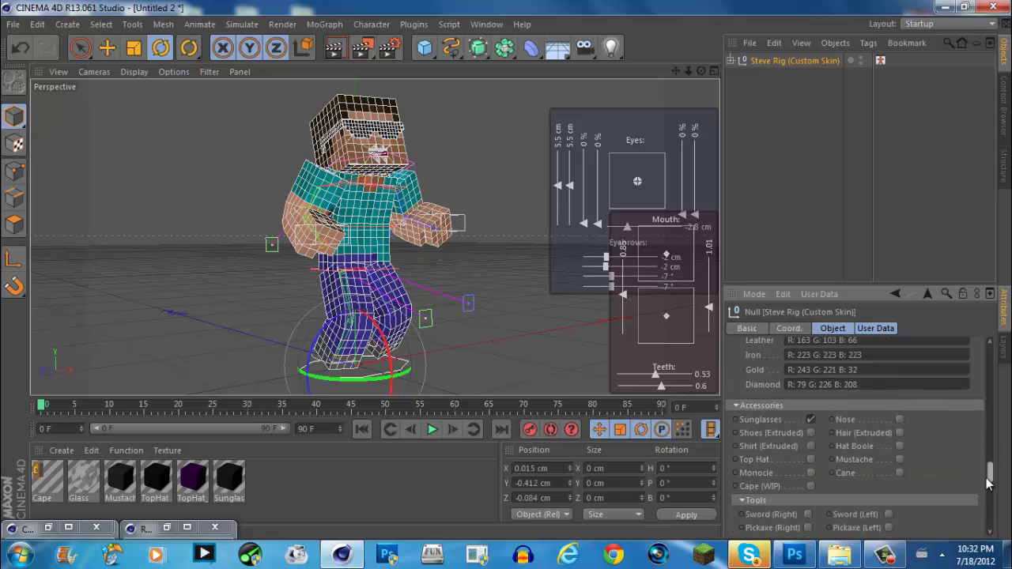
Step: Remove the sunglasses and try the second hat layer, leaving it off
left_click(811, 419)
scroll(836, 430, "up", 6)
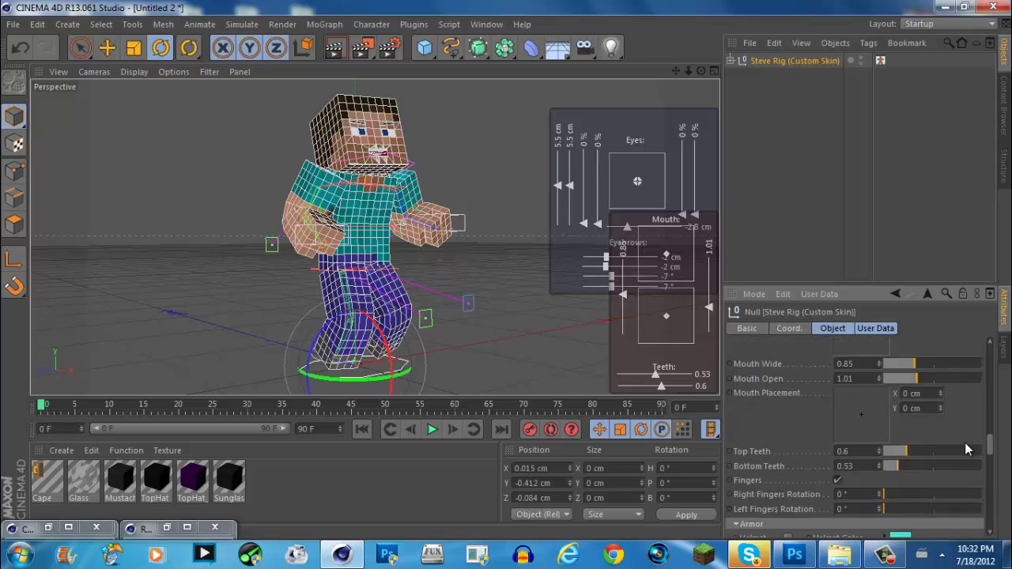
scroll(840, 440, "up", 6)
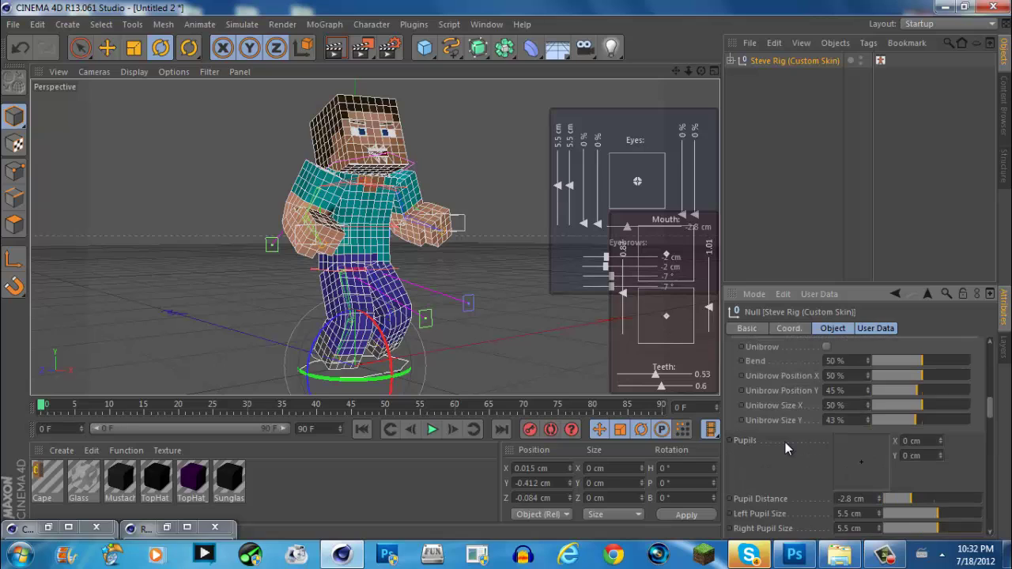
scroll(787, 460, "down", 4)
scroll(790, 461, "up", 8)
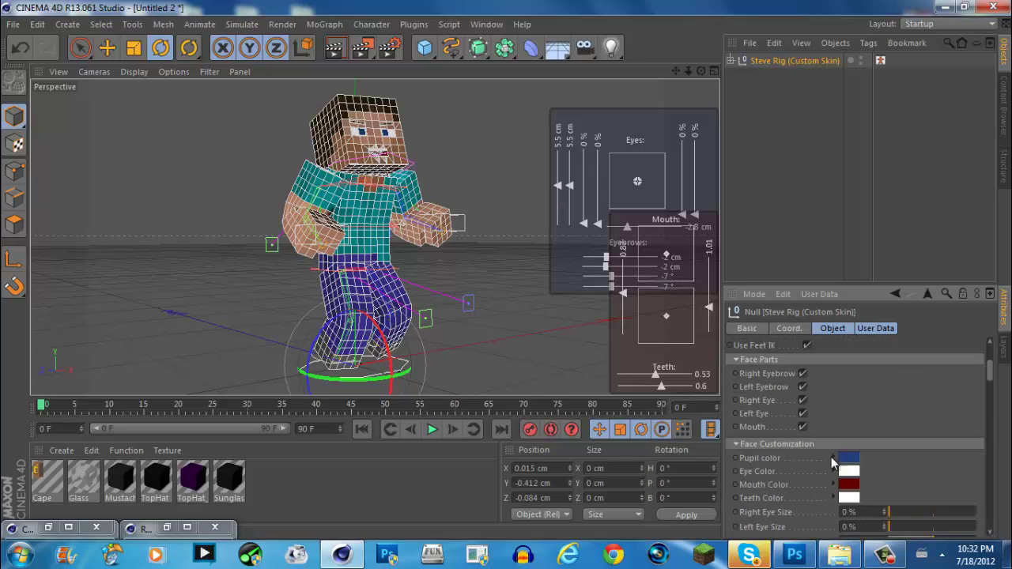
scroll(863, 410, "up", 2)
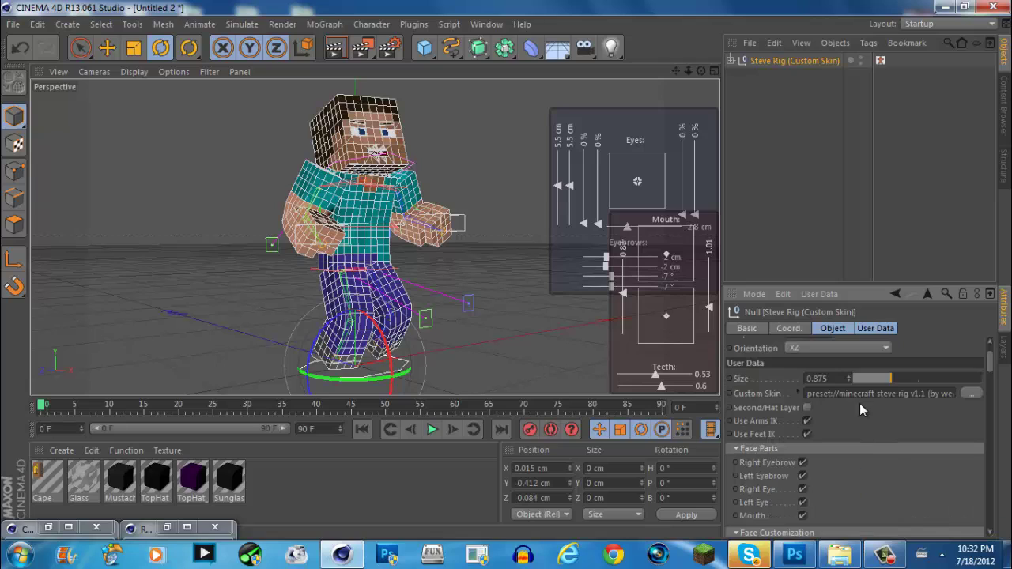
left_click(808, 408)
left_click(808, 409)
scroll(838, 417, "down", 5)
Step: Undo the eyebrow size change so Eyebrow Size X returns to 50 %, then deselect
left_click(850, 438)
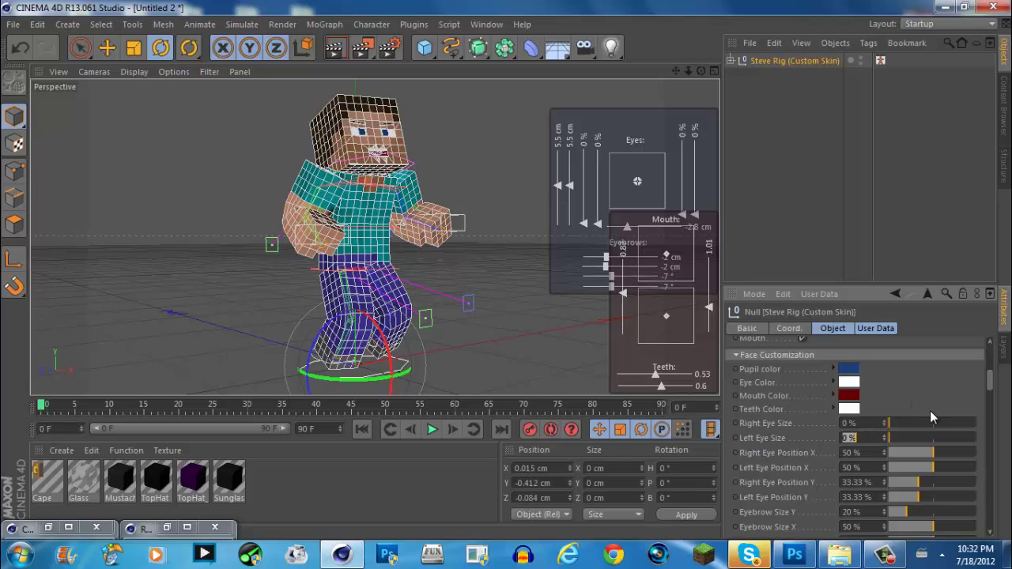
scroll(930, 410, "down", 6)
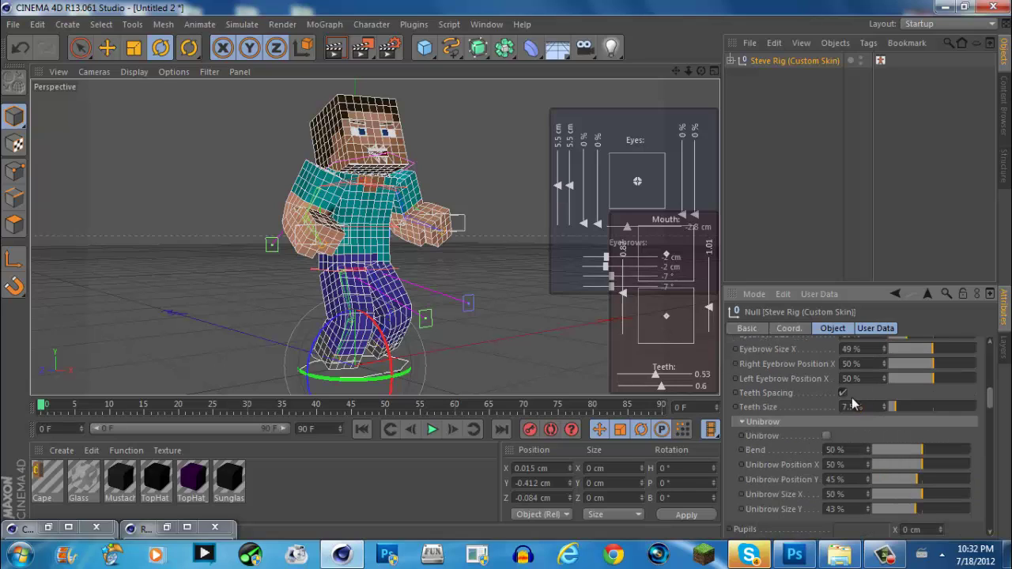
left_click(20, 50)
scroll(798, 456, "down", 5)
scroll(799, 456, "down", 3)
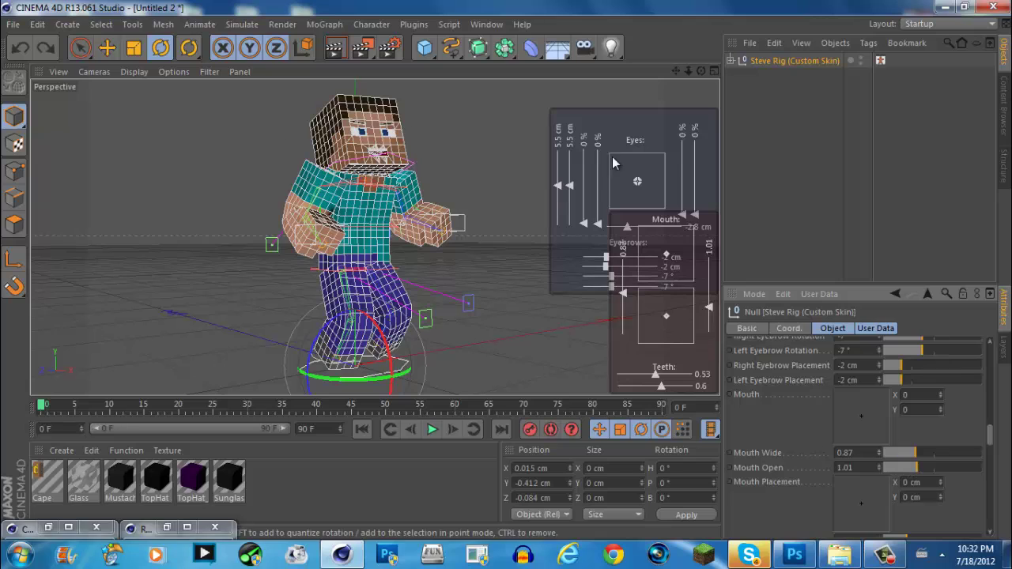
left_click(506, 184)
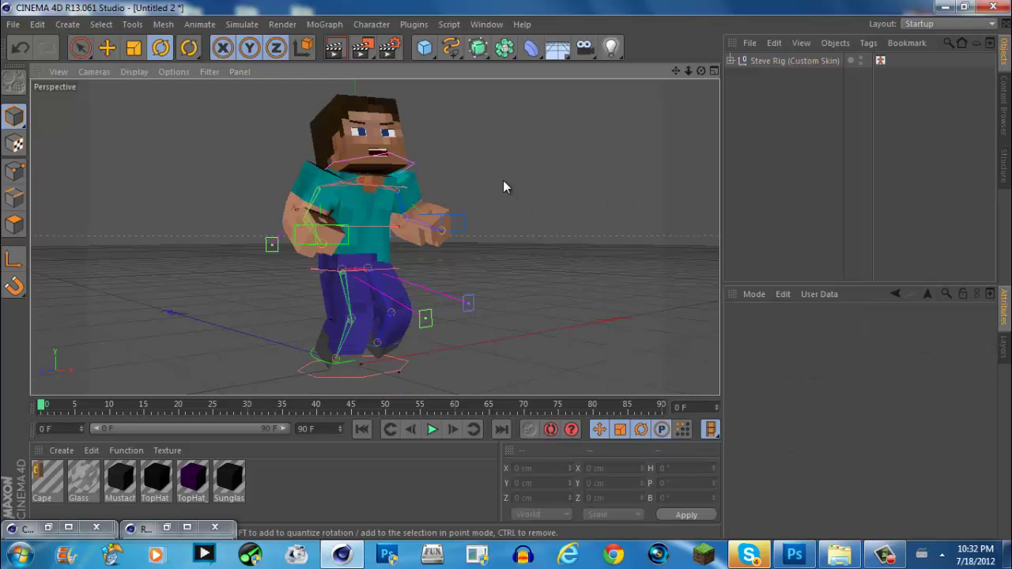
Step: In the rig's Tools options, try Sword (Right), then equip Axe (Right) instead
left_click(790, 60)
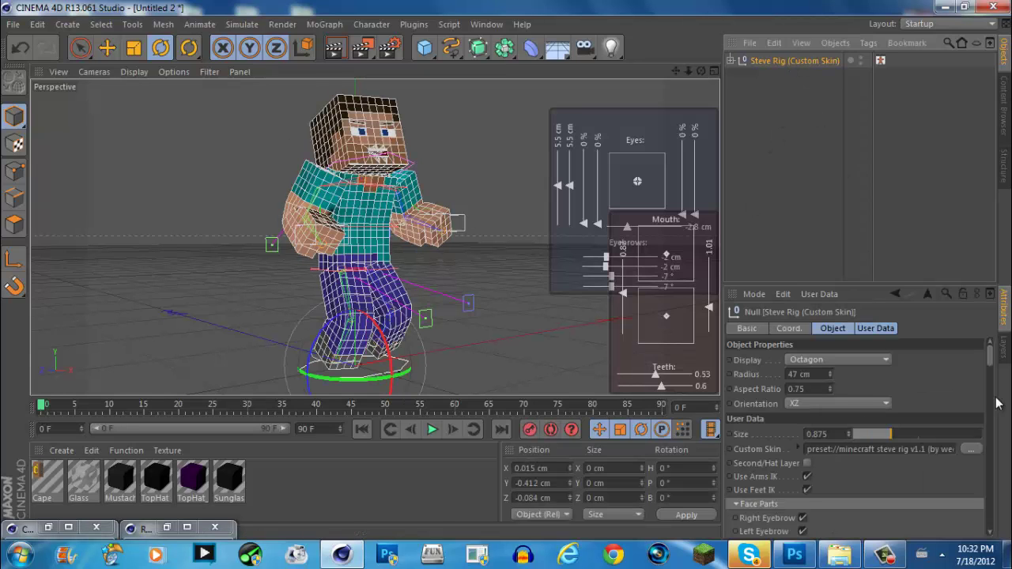
left_click_drag(989, 357, 994, 380)
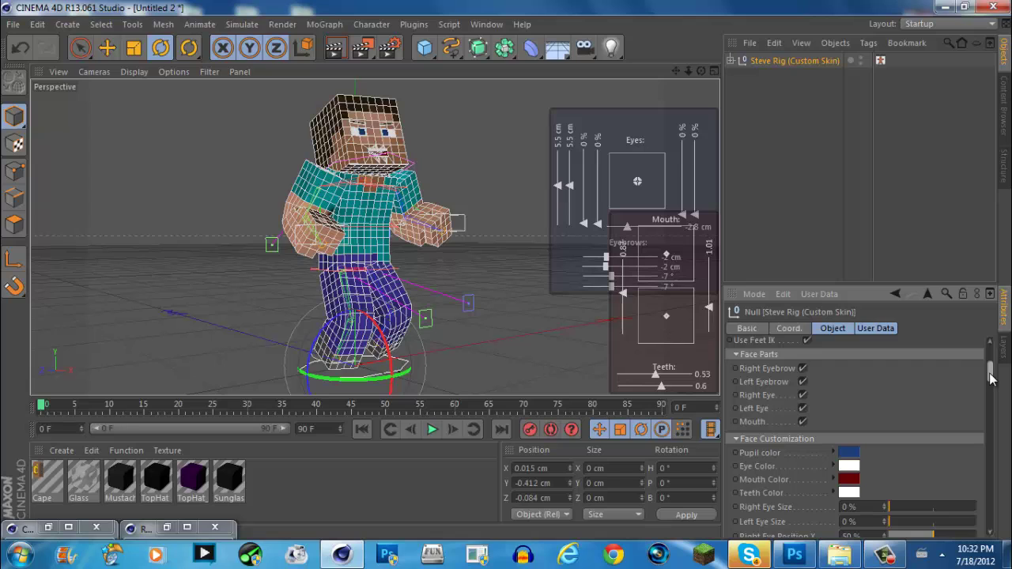
left_click_drag(994, 379, 993, 478)
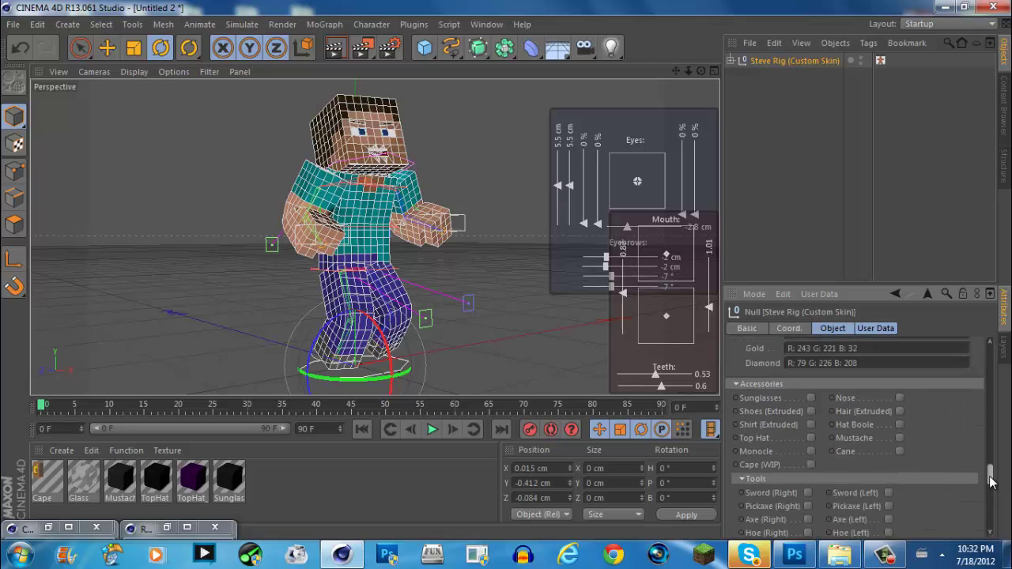
left_click(807, 494)
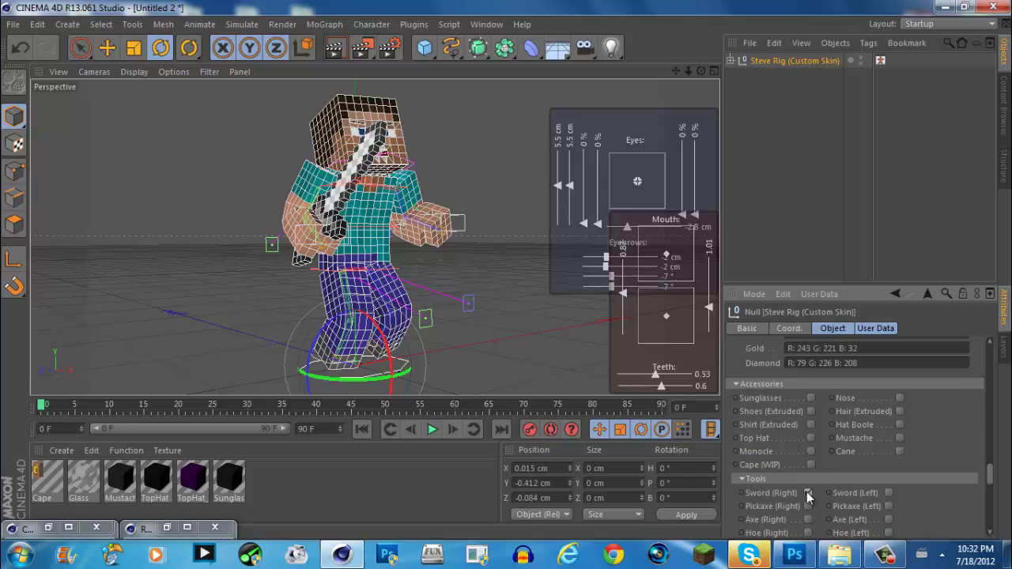
left_click(807, 494)
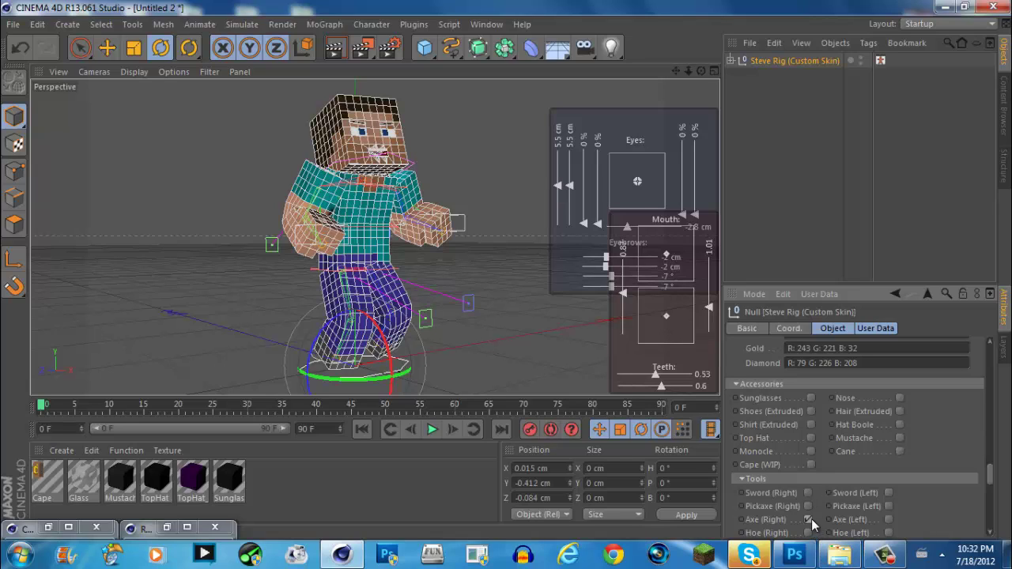
left_click(807, 519)
left_click(568, 351)
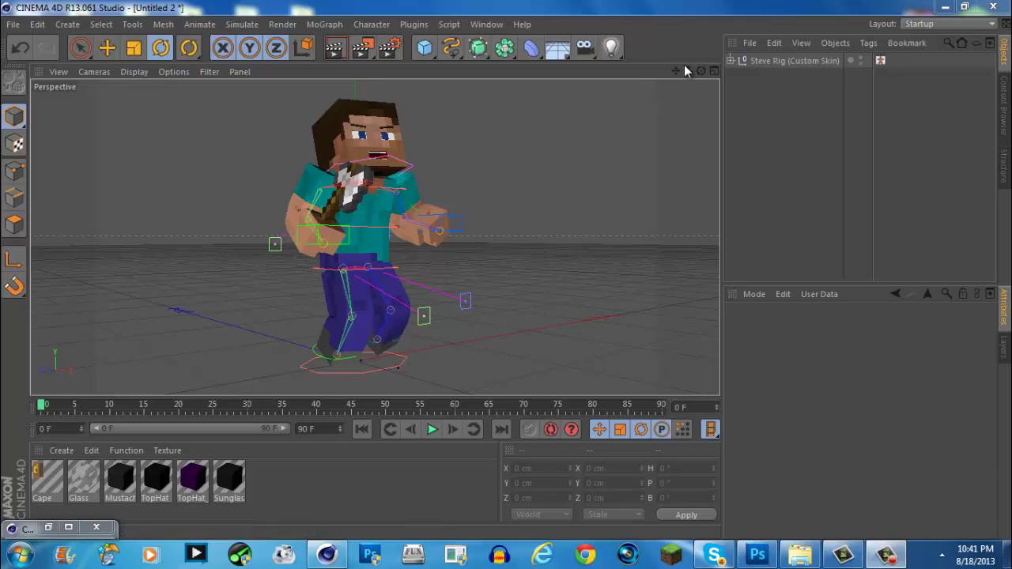
Step: Orbit the perspective view slightly around the axe-holding Steve
left_click_drag(696, 71, 507, 270)
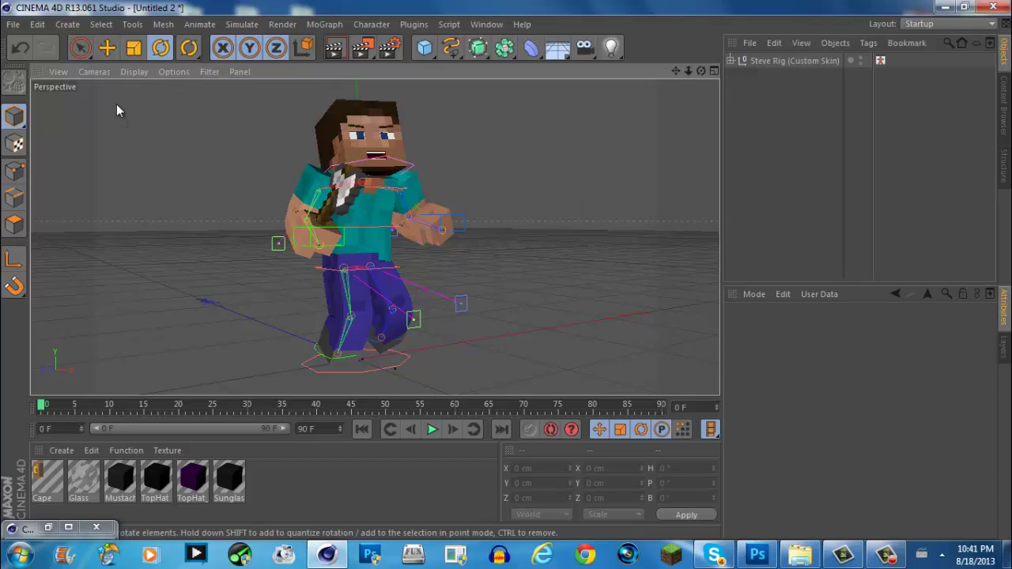
left_click(281, 24)
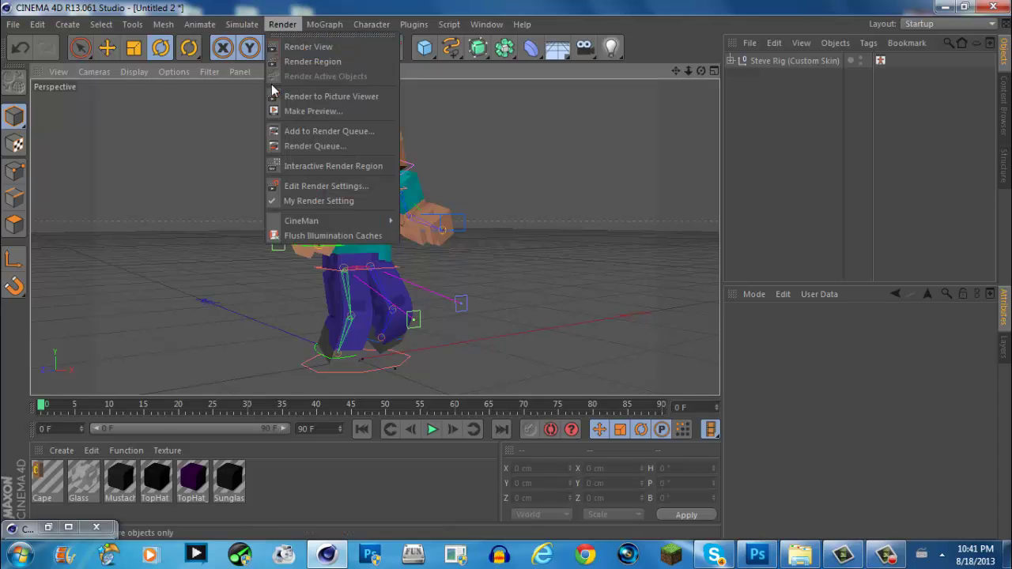
left_click(353, 188)
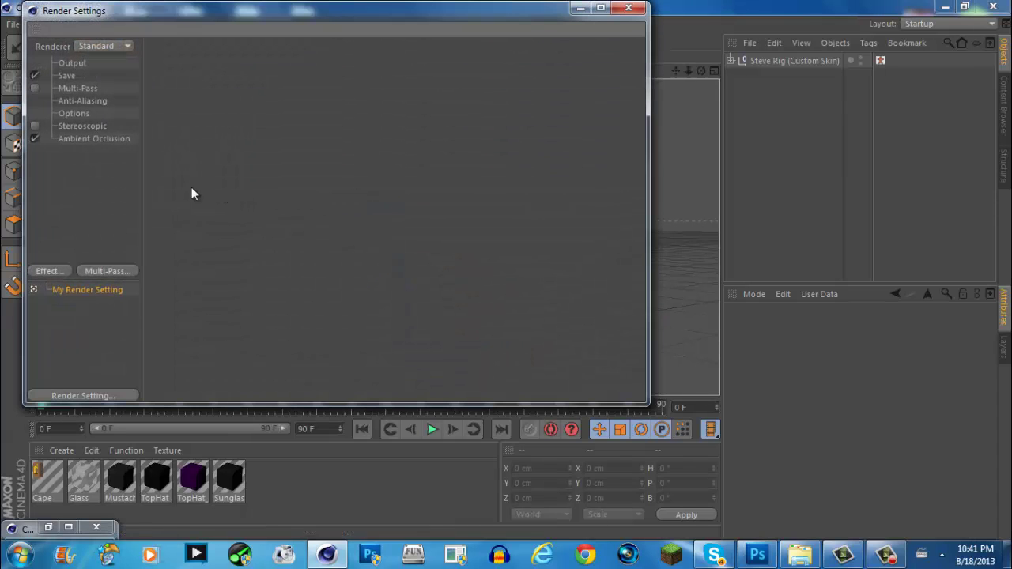
left_click(72, 64)
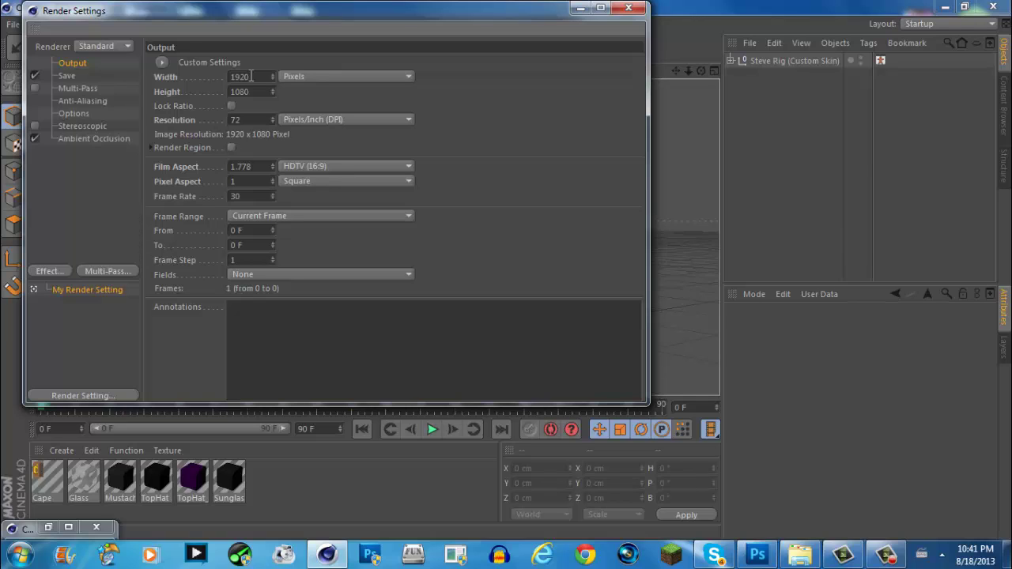
left_click(120, 141)
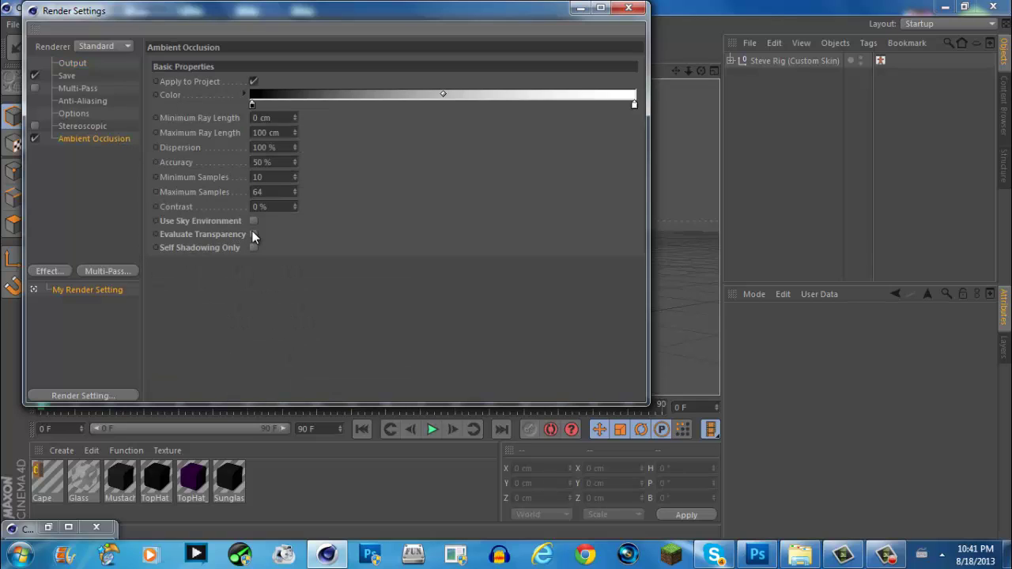
left_click(628, 9)
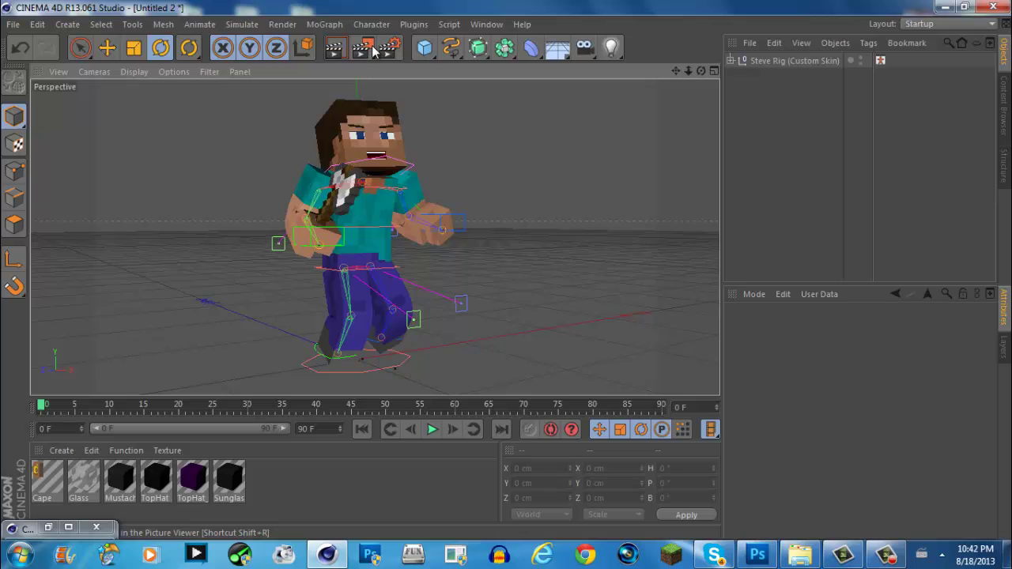
Step: Render the 1920x1080 scene to the Picture Viewer and inspect the finished image
left_click(374, 51)
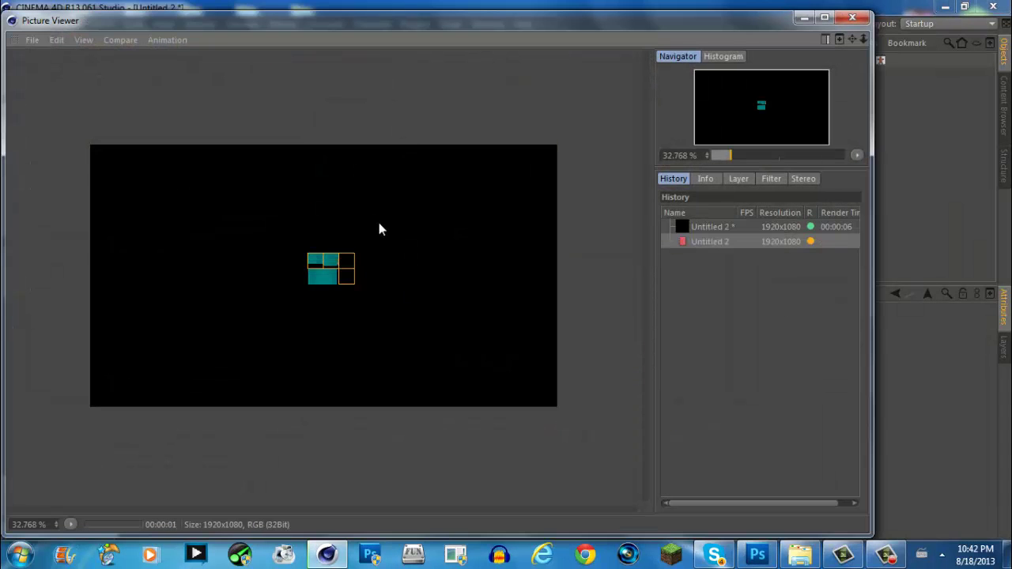
scroll(379, 224, "down", 1)
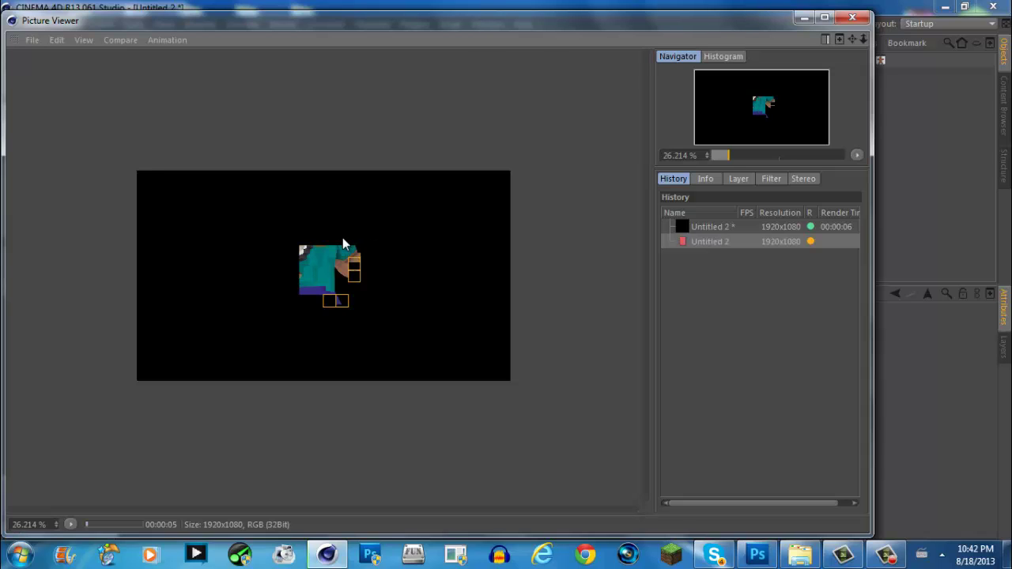
scroll(336, 253, "up", 1)
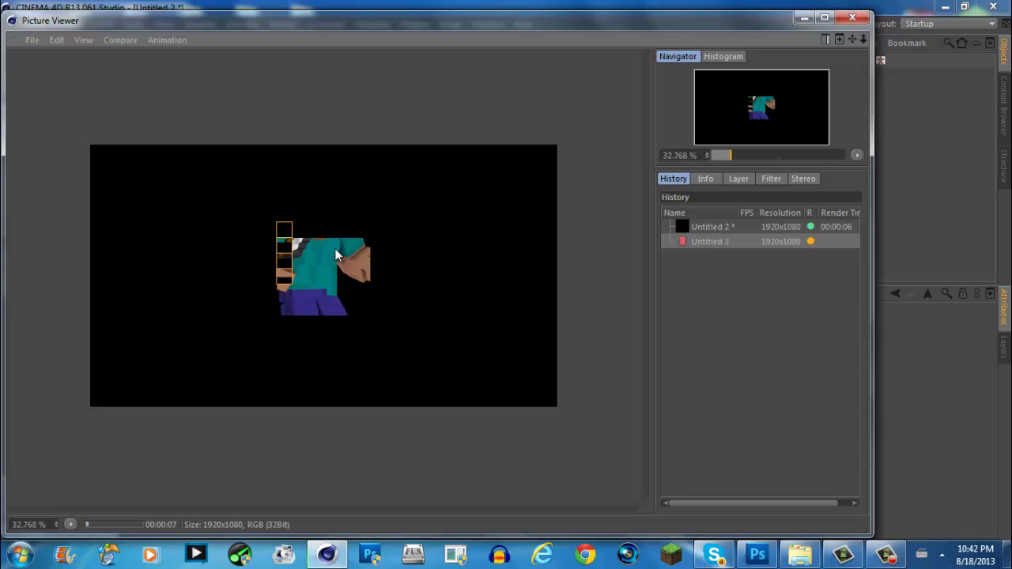
scroll(335, 248, "up", 3)
scroll(334, 253, "down", 4)
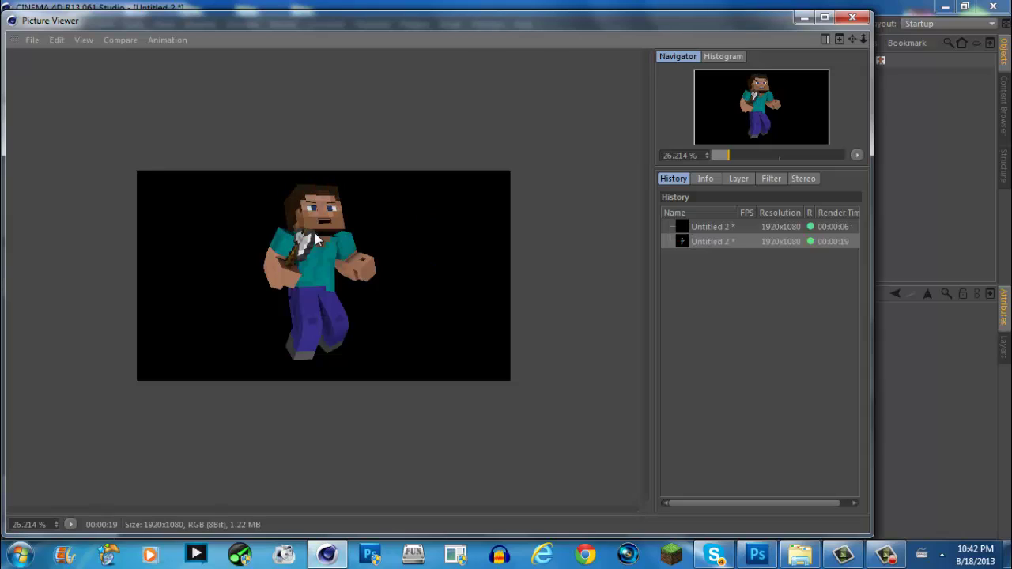
Step: Zoom in and out on the rendered Steve image to inspect it in the Picture Viewer
scroll(315, 239, "up", 3)
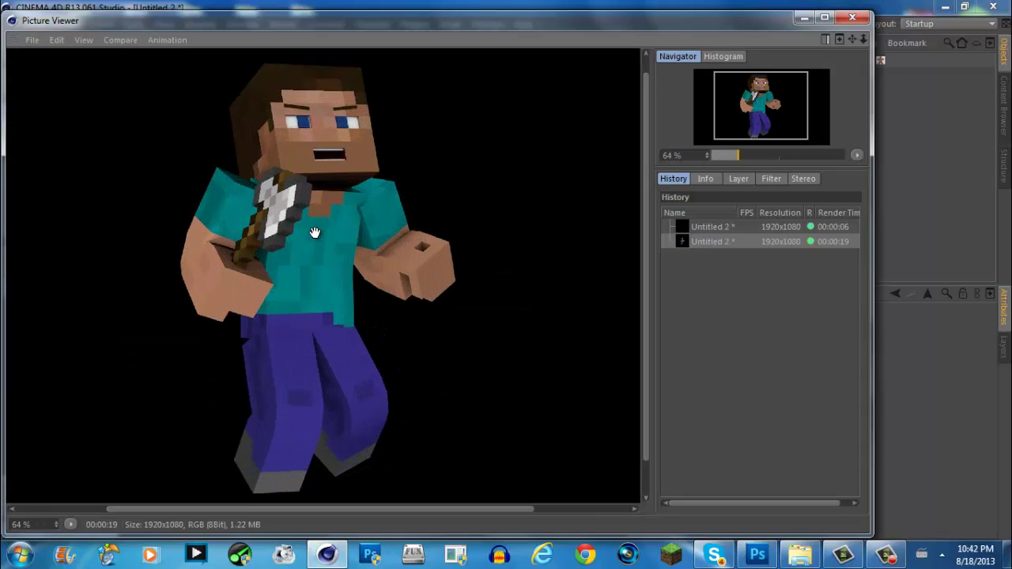
scroll(314, 232, "down", 3)
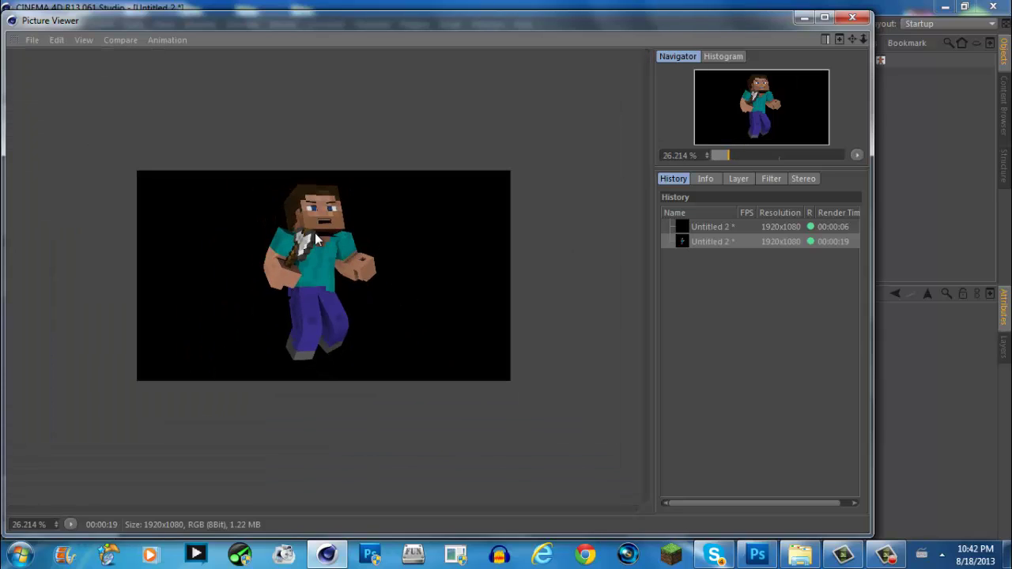
scroll(315, 239, "up", 1)
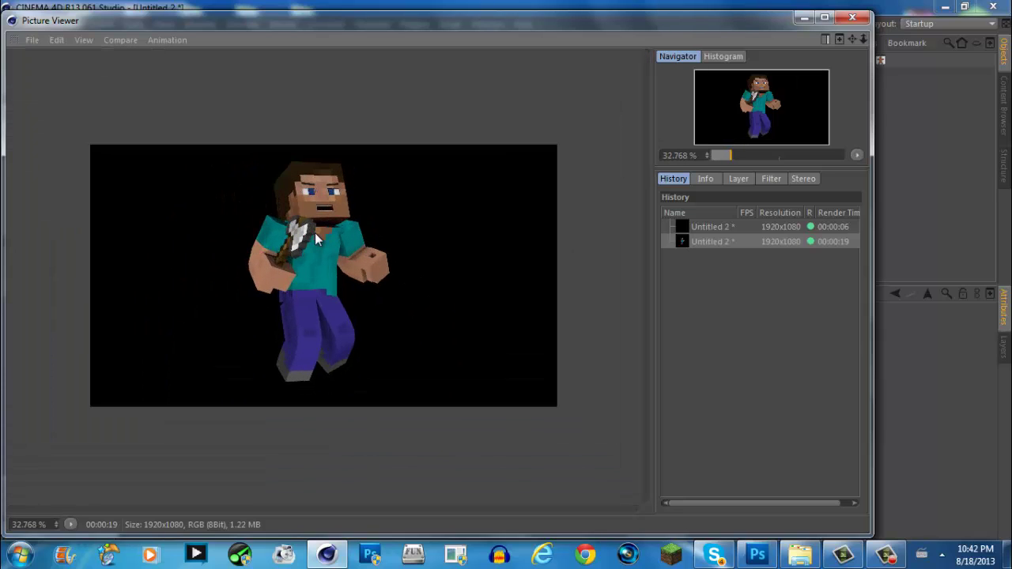
scroll(317, 239, "up", 1)
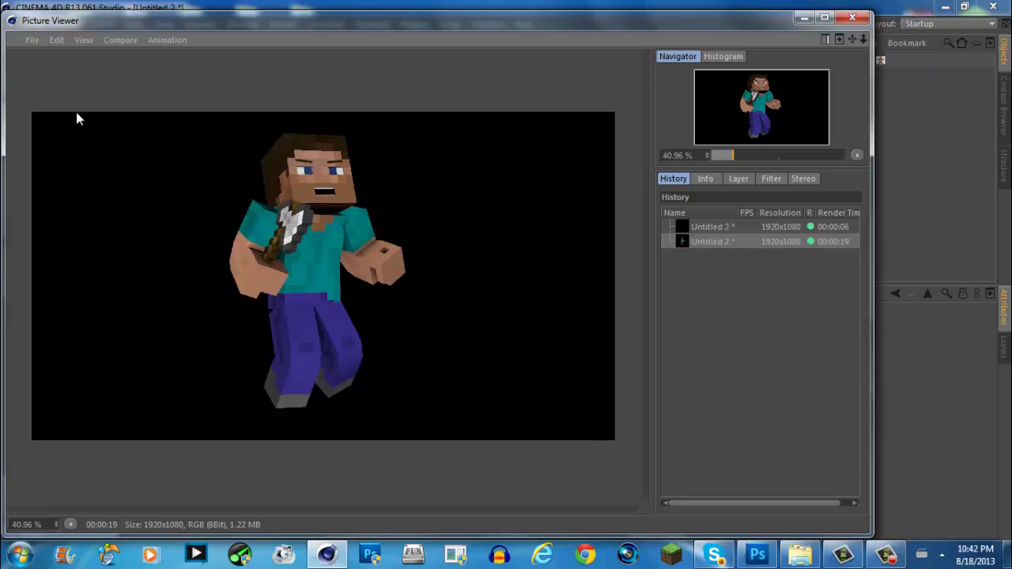
Step: Check the Picture Viewer's File menu without choosing anything, then minimize the Picture Viewer
left_click(31, 41)
left_click(246, 78)
left_click(803, 16)
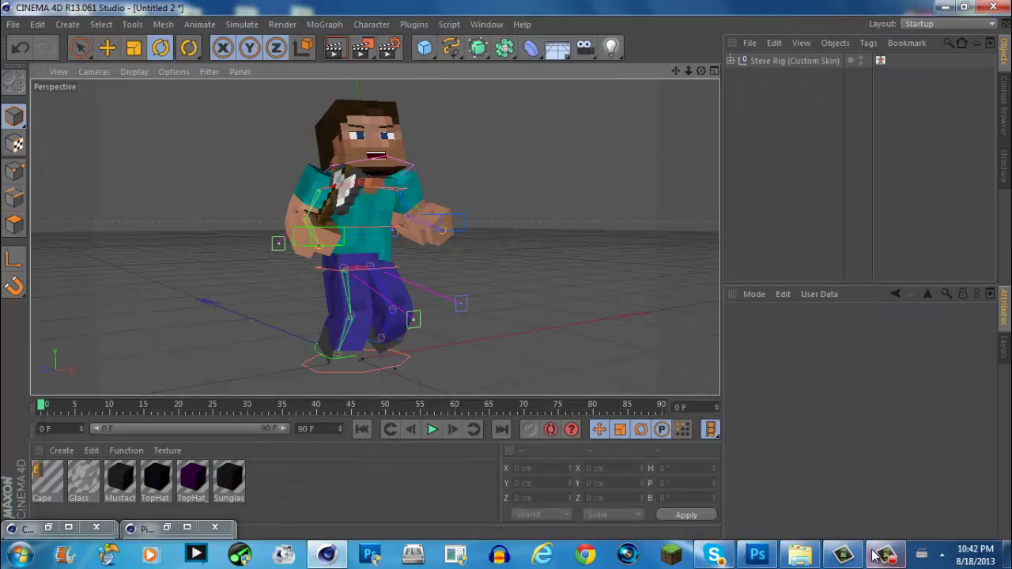